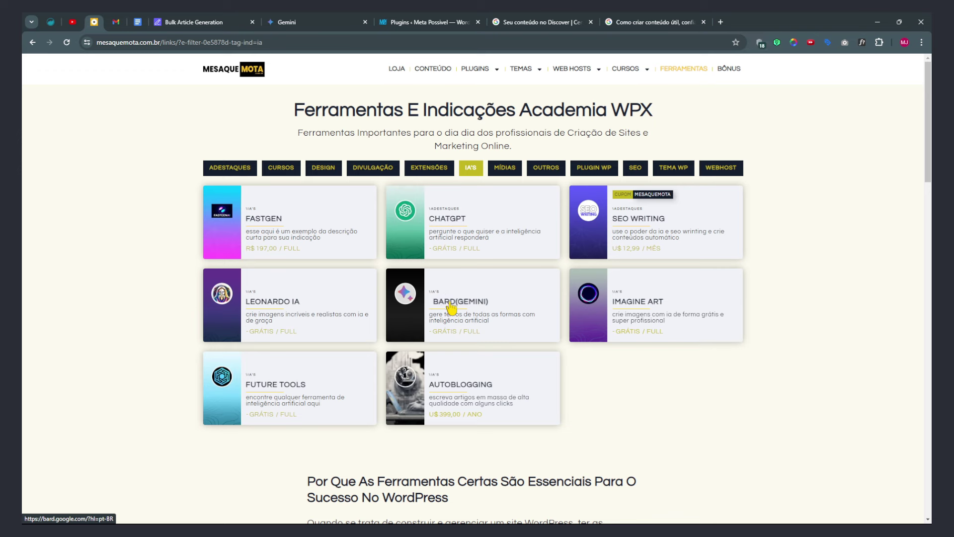
Step: Switch to the Gemini conversation on finance keywords and read the prompt requesting 20 keywords grouped by category
{"action": "left_click", "coordinate": [296, 22]}
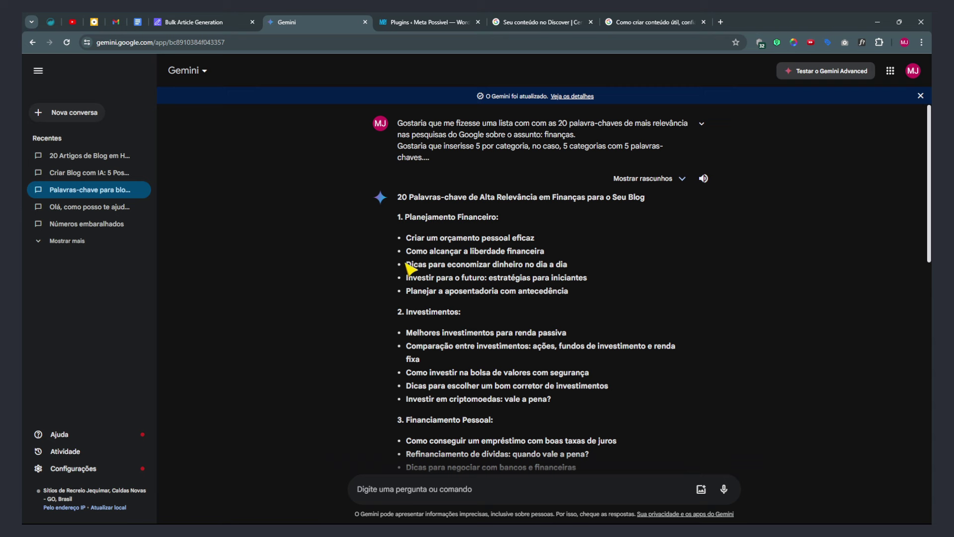
{"action": "scroll", "coordinate": [529, 278], "scroll_direction": "up", "scroll_amount": 3}
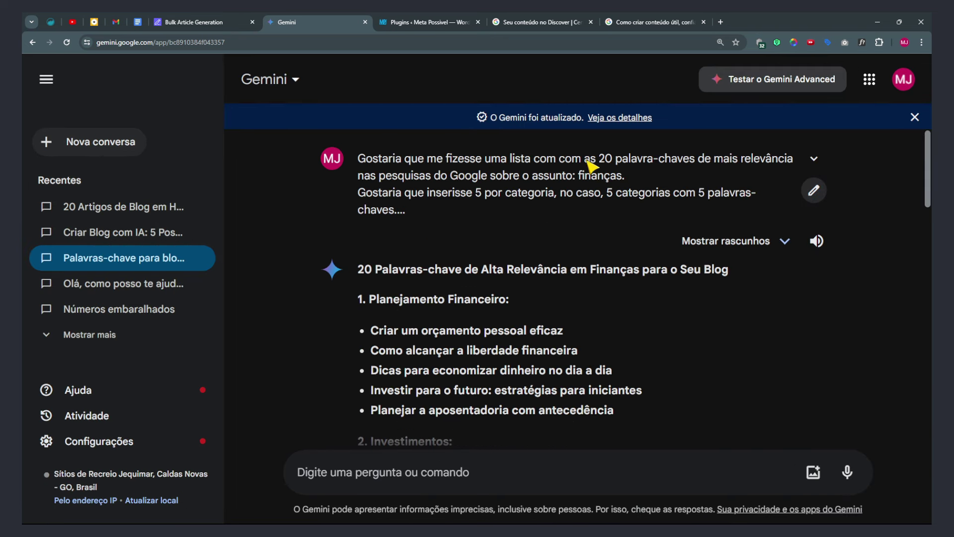
{"action": "left_click_drag", "start_coordinate": [599, 159], "coordinate": [797, 162]}
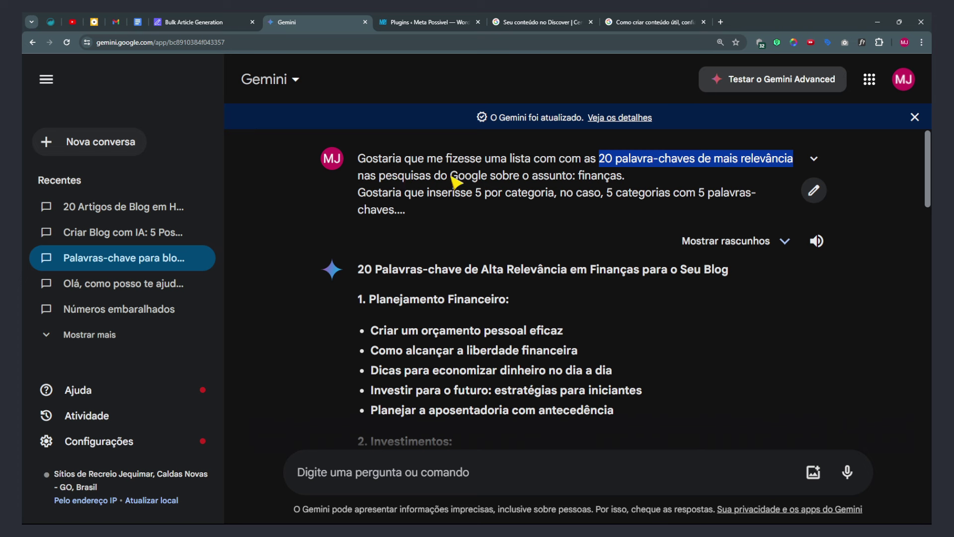
{"action": "double_click", "coordinate": [588, 176]}
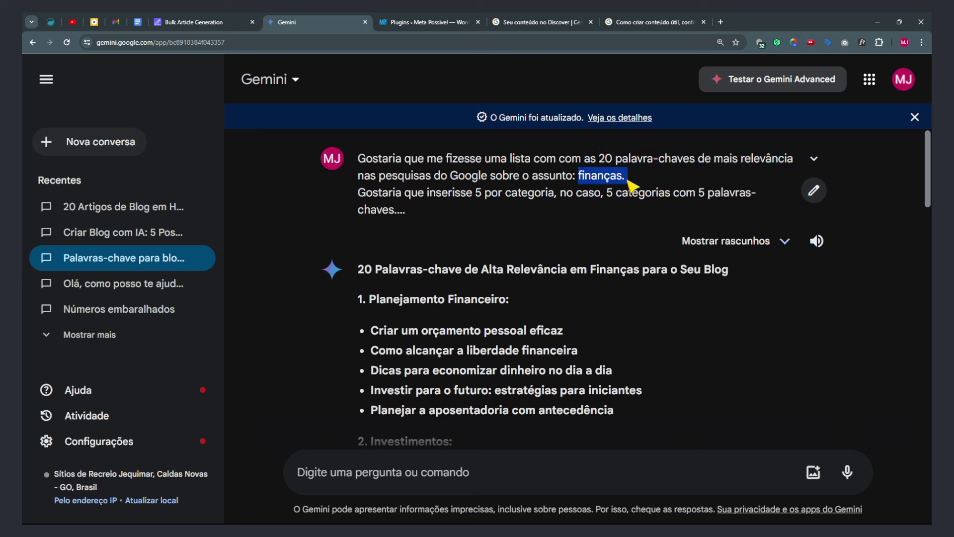
{"action": "left_click", "coordinate": [391, 203]}
{"action": "mouse_move", "coordinate": [478, 197]}
{"action": "left_mouse_down"}
{"action": "mouse_move", "coordinate": [709, 198]}
{"action": "mouse_move", "coordinate": [468, 203]}
{"action": "left_mouse_up"}
{"action": "left_click", "coordinate": [571, 199]}
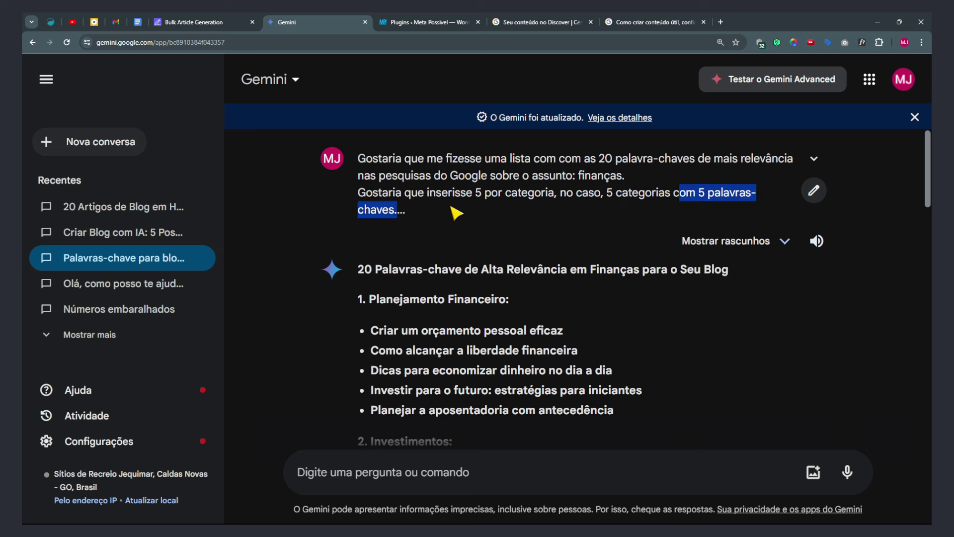
{"action": "left_click", "coordinate": [472, 208]}
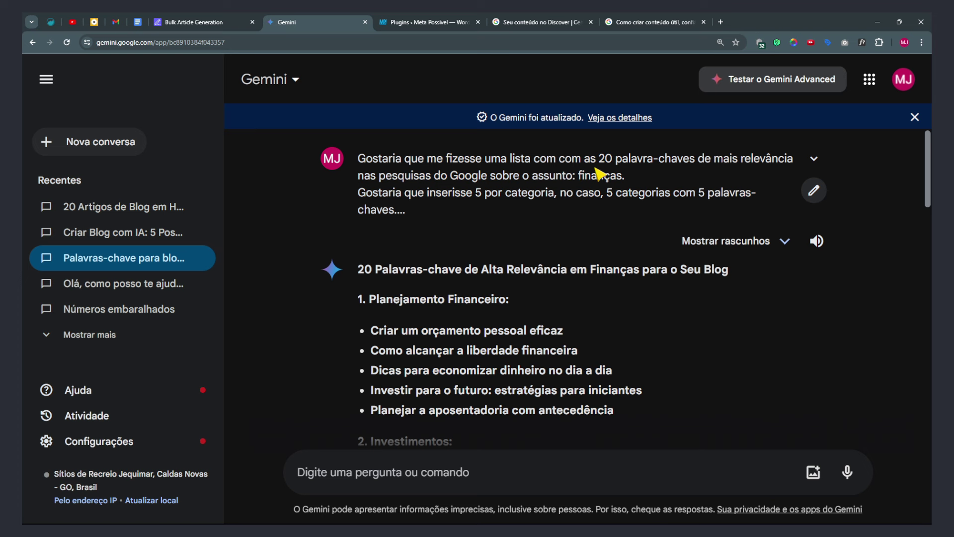
Step: Examine the prompt's wording on keyword count, Google search relevance and the subject finanças
{"action": "left_click_drag", "start_coordinate": [599, 159], "coordinate": [702, 161]}
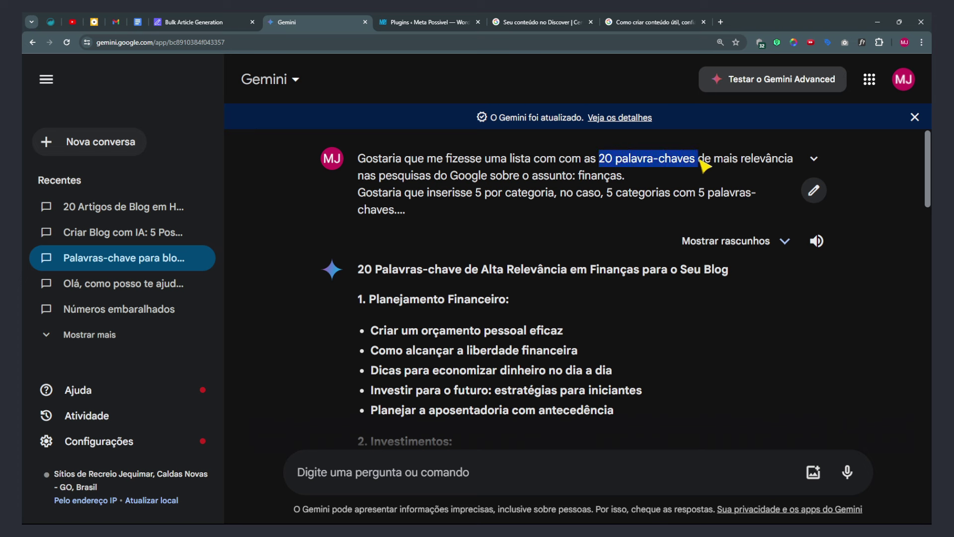
{"action": "left_click_drag", "start_coordinate": [379, 175], "coordinate": [487, 176]}
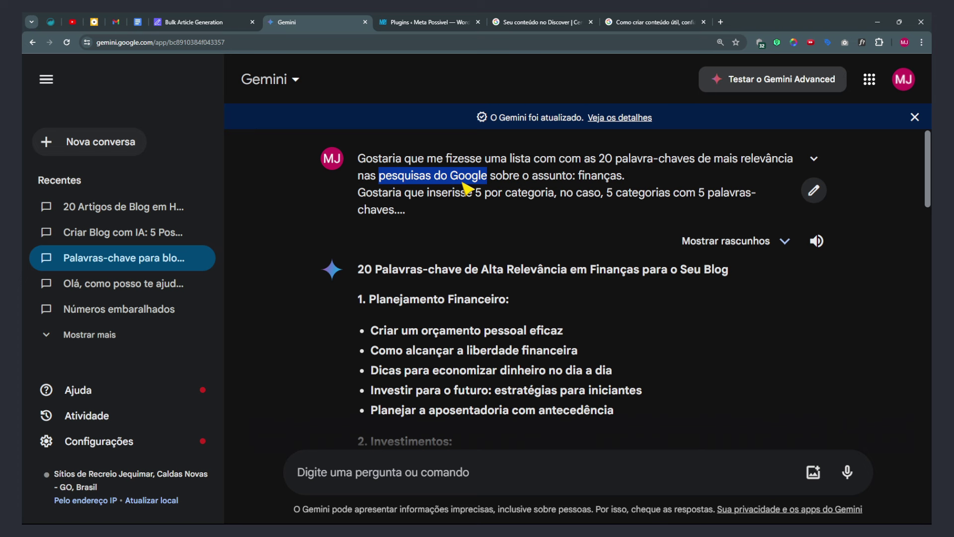
{"action": "left_click", "coordinate": [467, 188]}
{"action": "left_click_drag", "start_coordinate": [577, 177], "coordinate": [621, 182]}
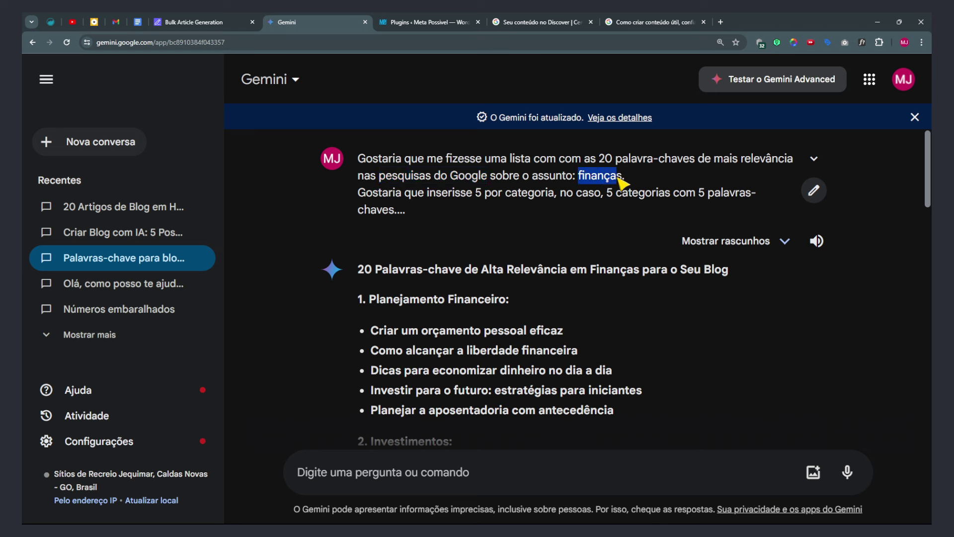
{"action": "left_click", "coordinate": [596, 181]}
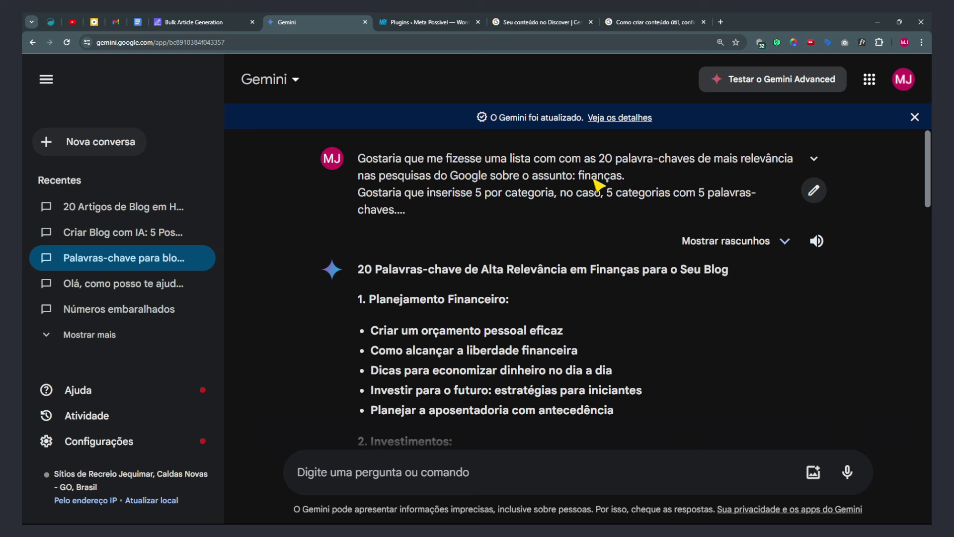
{"action": "left_click_drag", "start_coordinate": [579, 180], "coordinate": [627, 183]}
{"action": "left_click", "coordinate": [625, 201]}
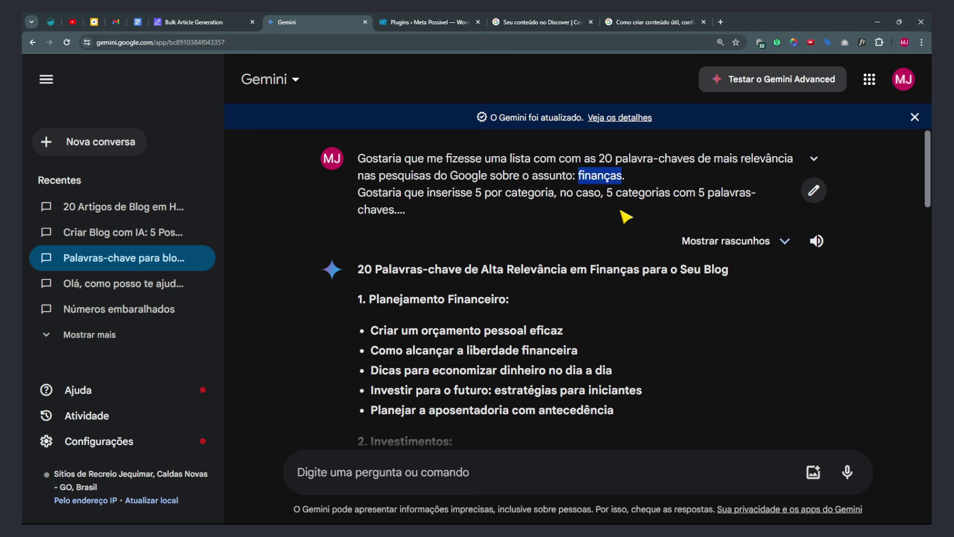
{"action": "left_click", "coordinate": [645, 187]}
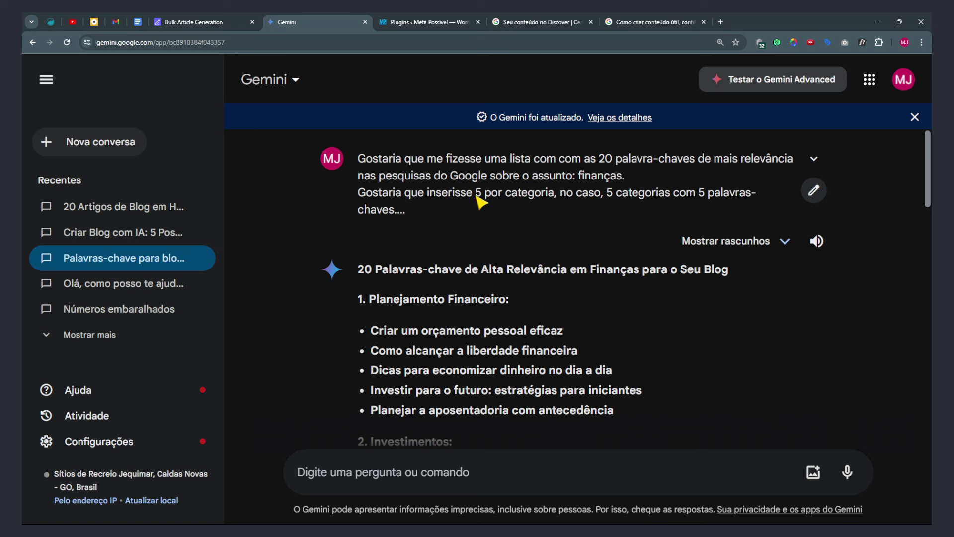
Step: Compare the prompt's request for 5 keywords per category with the Planejamento Financeiro list in the response
{"action": "left_click_drag", "start_coordinate": [474, 197], "coordinate": [582, 210]}
{"action": "left_click", "coordinate": [569, 196]}
{"action": "left_click", "coordinate": [584, 208]}
{"action": "left_click_drag", "start_coordinate": [367, 300], "coordinate": [512, 305]}
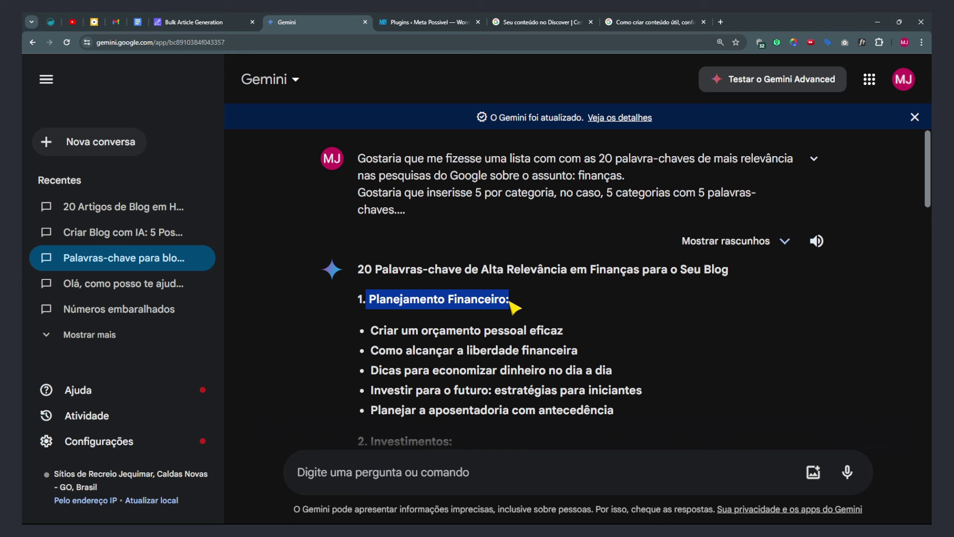
{"action": "left_click", "coordinate": [589, 194]}
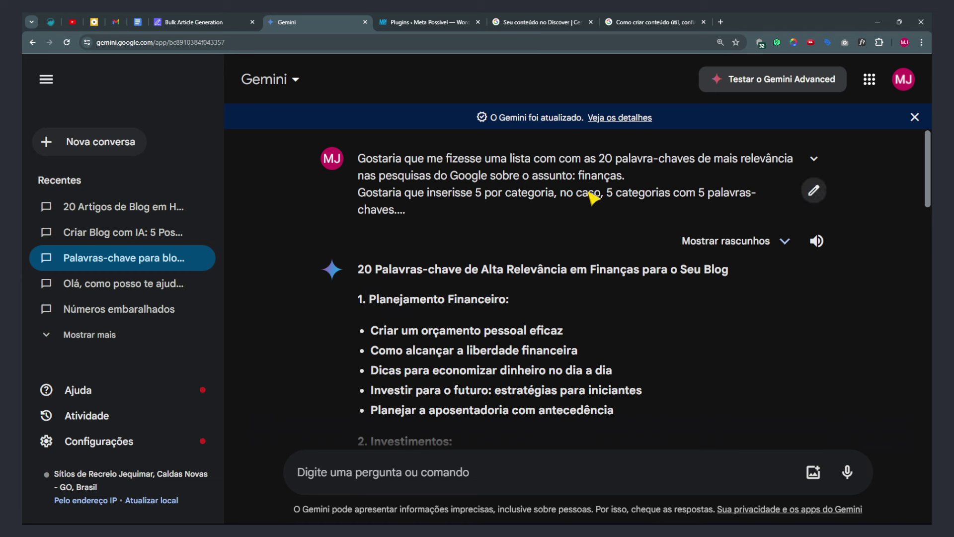
{"action": "left_click_drag", "start_coordinate": [400, 299], "coordinate": [469, 411]}
{"action": "left_click", "coordinate": [592, 193]}
Step: Open the posts list in the Meta Possível WordPress admin and review the categories assigned to the posts
{"action": "left_click", "coordinate": [430, 23]}
{"action": "left_click", "coordinate": [46, 104]}
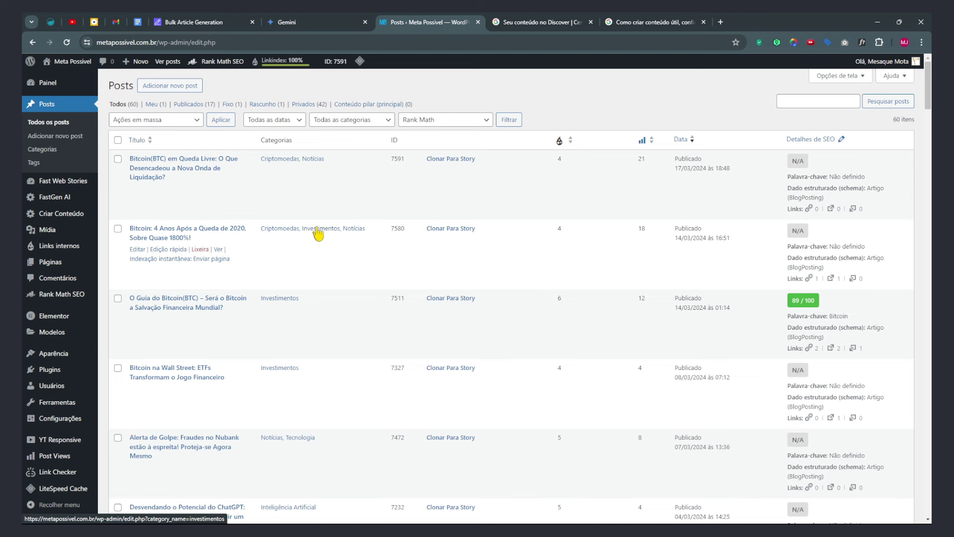
{"action": "scroll", "coordinate": [293, 348], "scroll_direction": "down", "scroll_amount": 3}
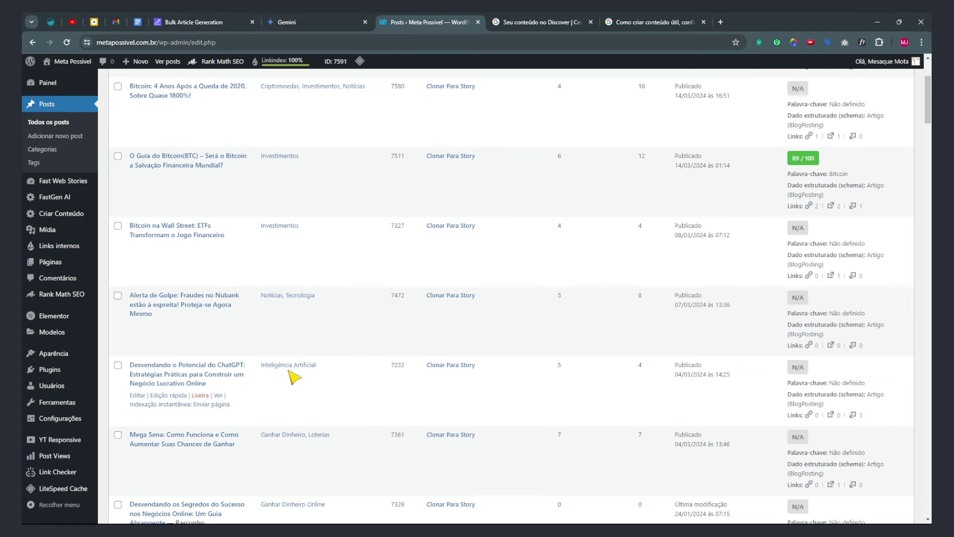
{"action": "scroll", "coordinate": [298, 375], "scroll_direction": "down", "scroll_amount": 4}
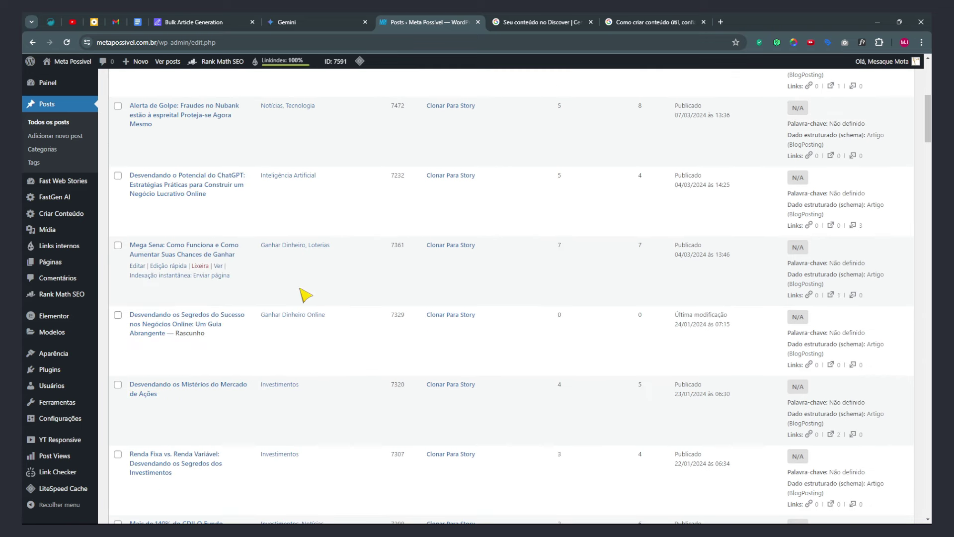
{"action": "scroll", "coordinate": [286, 430], "scroll_direction": "up", "scroll_amount": 7}
Step: Return to the Gemini response and examine its title and the Planejamento Financeiro and Investimentos keyword lists
{"action": "left_click", "coordinate": [331, 25]}
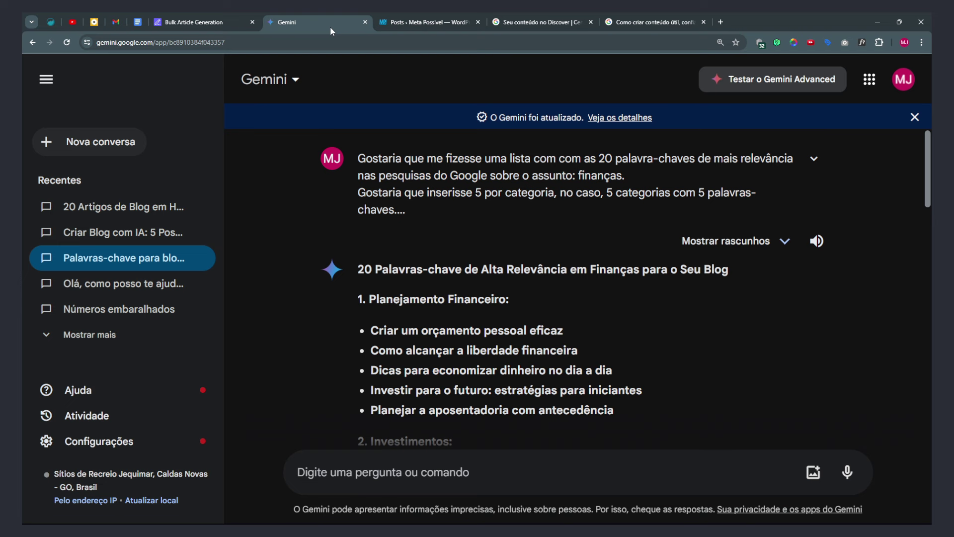
{"action": "triple_click", "coordinate": [375, 304]}
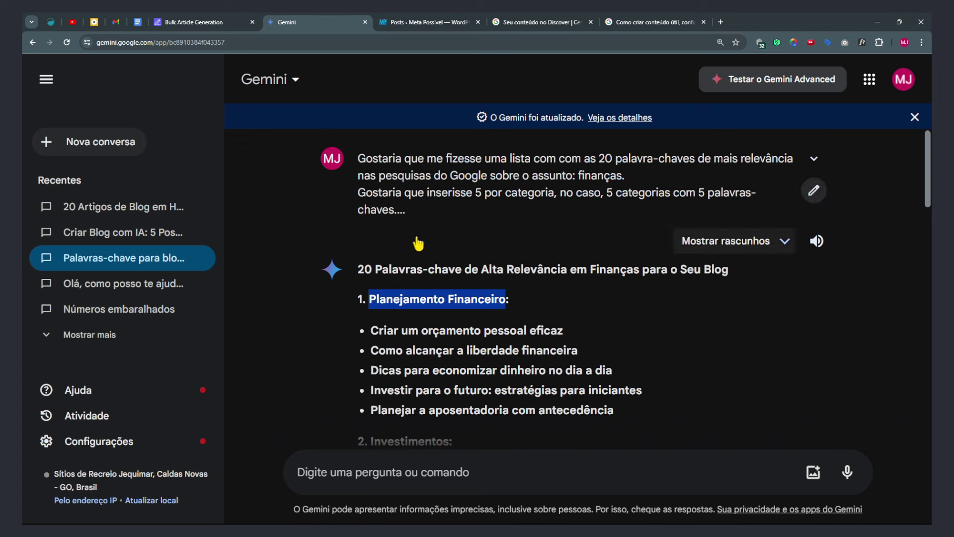
{"action": "left_click", "coordinate": [415, 272]}
{"action": "left_click_drag", "start_coordinate": [362, 271], "coordinate": [691, 293]}
{"action": "left_click", "coordinate": [690, 293]}
{"action": "scroll", "coordinate": [429, 309], "scroll_direction": "down", "scroll_amount": 3}
{"action": "left_click_drag", "start_coordinate": [374, 160], "coordinate": [511, 162]}
{"action": "left_click_drag", "start_coordinate": [447, 188], "coordinate": [481, 292]}
{"action": "scroll", "coordinate": [482, 291], "scroll_direction": "down", "scroll_amount": 3}
{"action": "left_click", "coordinate": [415, 189]}
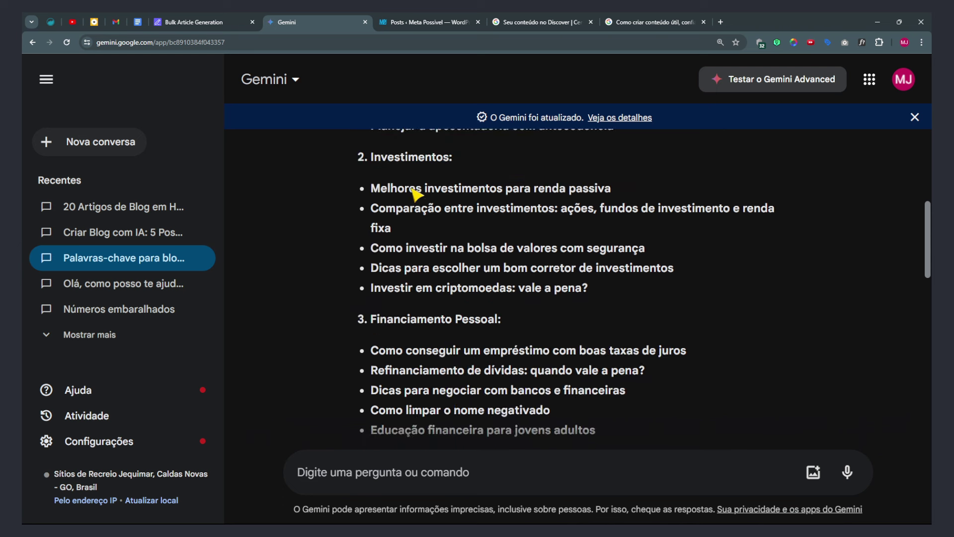
{"action": "left_click_drag", "start_coordinate": [374, 156], "coordinate": [452, 286]}
{"action": "scroll", "coordinate": [452, 286], "scroll_direction": "up", "scroll_amount": 1}
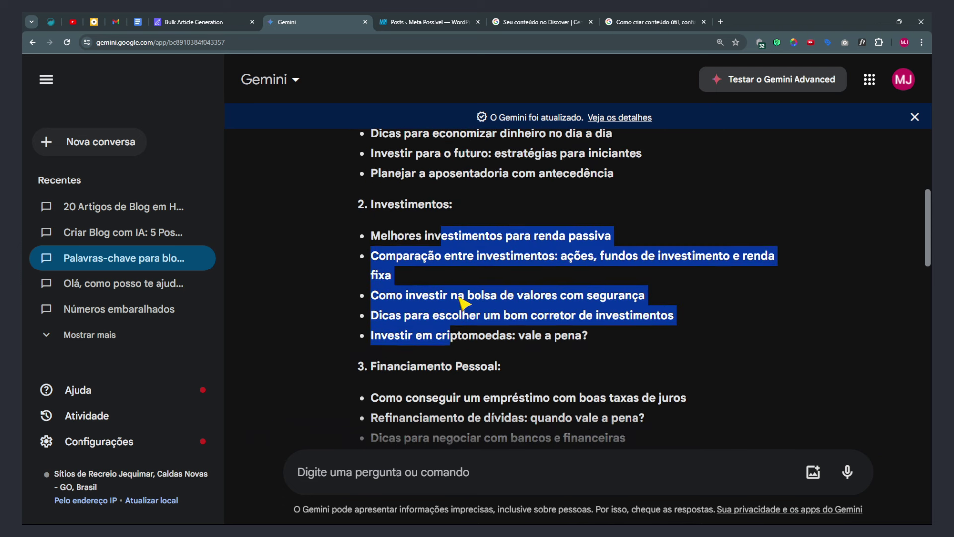
{"action": "left_click", "coordinate": [463, 301]}
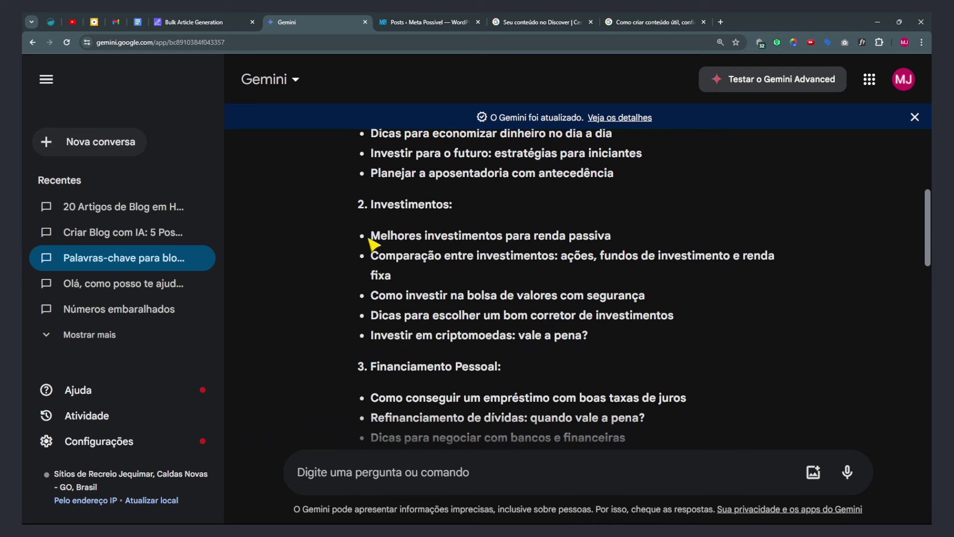
{"action": "left_click_drag", "start_coordinate": [371, 236], "coordinate": [621, 244]}
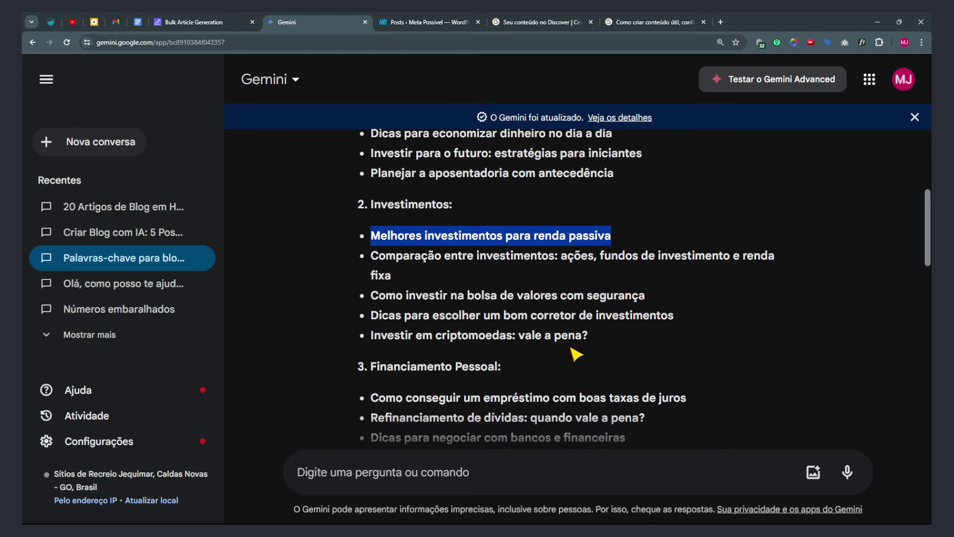
Step: Read the rest of the Gemini response, from the Financiamento Pessoal category to the Dicas Extras tips
{"action": "scroll", "coordinate": [546, 326], "scroll_direction": "down", "scroll_amount": 4}
{"action": "left_click_drag", "start_coordinate": [377, 179], "coordinate": [503, 181]}
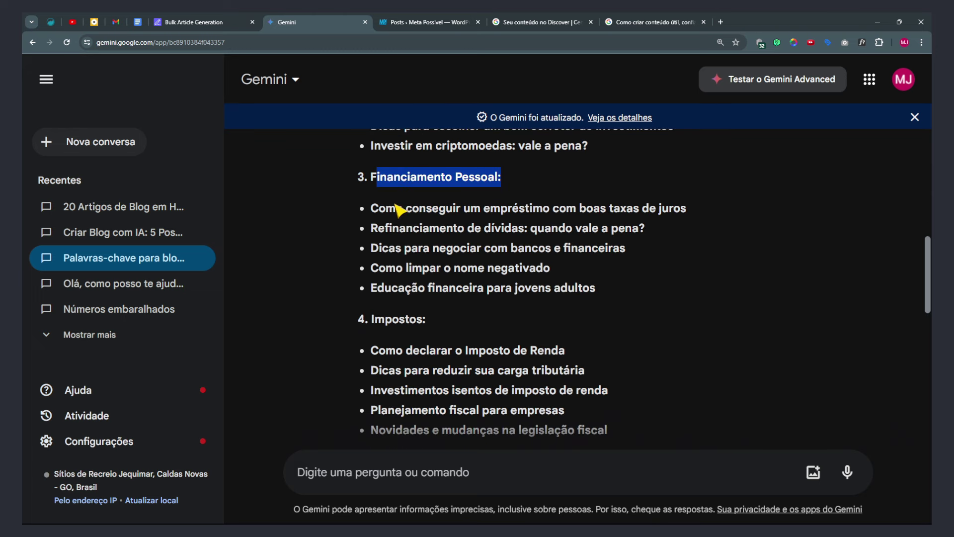
{"action": "left_click_drag", "start_coordinate": [396, 207], "coordinate": [411, 268]}
{"action": "scroll", "coordinate": [414, 211], "scroll_direction": "down", "scroll_amount": 3}
{"action": "scroll", "coordinate": [452, 278], "scroll_direction": "down", "scroll_amount": 6}
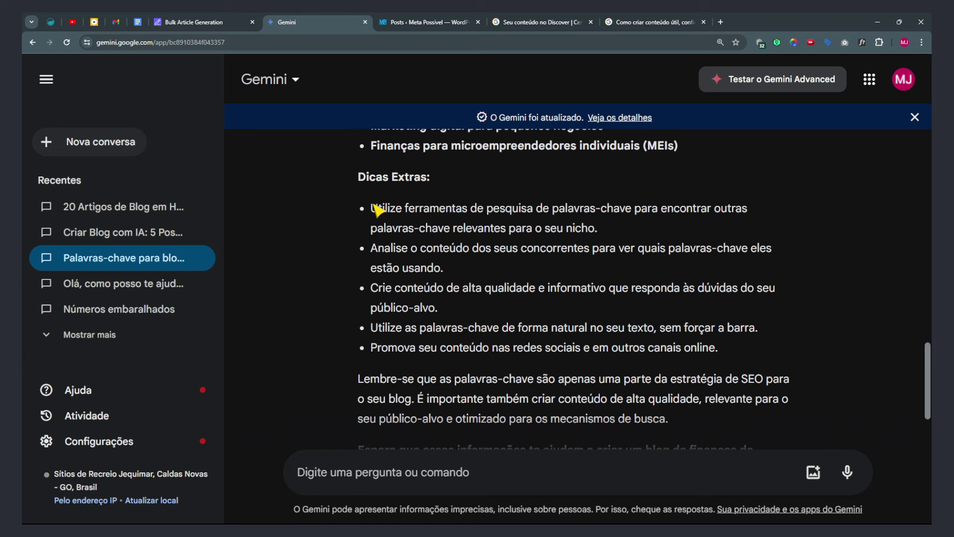
{"action": "left_click_drag", "start_coordinate": [371, 208], "coordinate": [721, 350]}
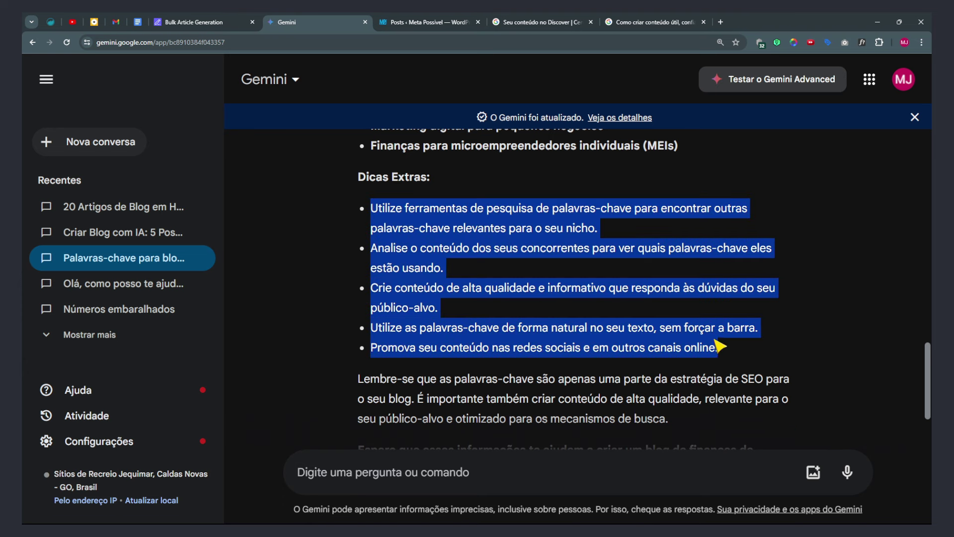
Step: Copy the first category name from the Gemini response and add it as the WordPress post category Planejamento Financeiro
{"action": "scroll", "coordinate": [514, 305], "scroll_direction": "up", "scroll_amount": 15}
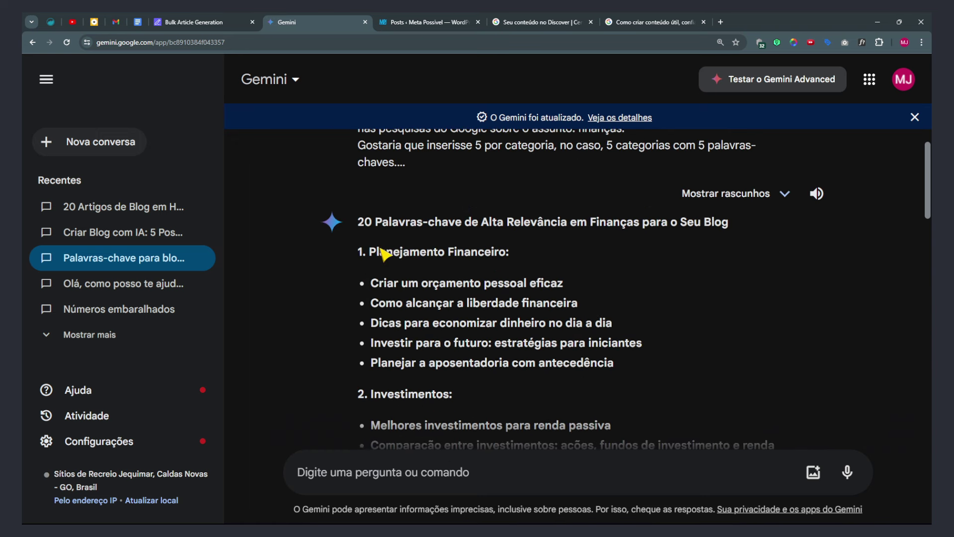
{"action": "left_click_drag", "start_coordinate": [370, 251], "coordinate": [505, 252]}
{"action": "key", "text": "ctrl+c"}
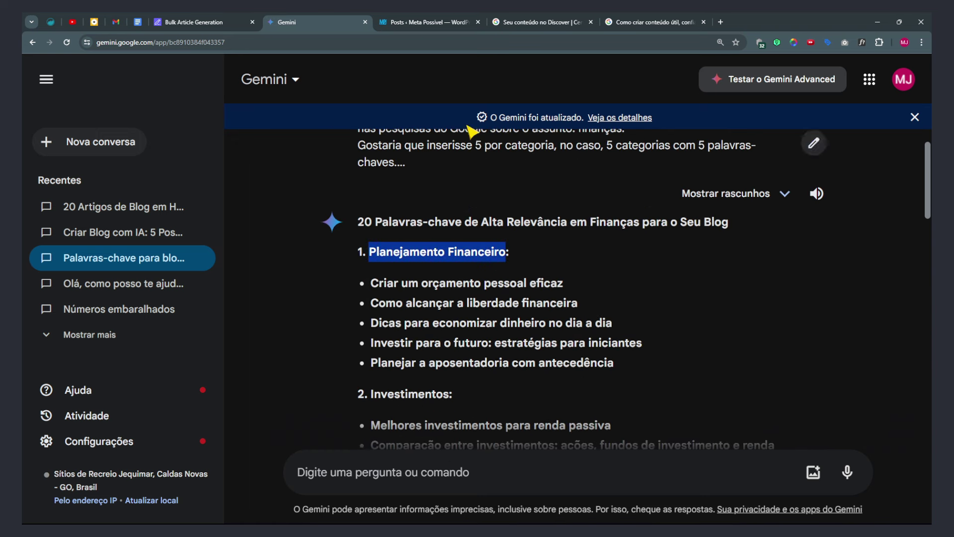
{"action": "left_click", "coordinate": [423, 22]}
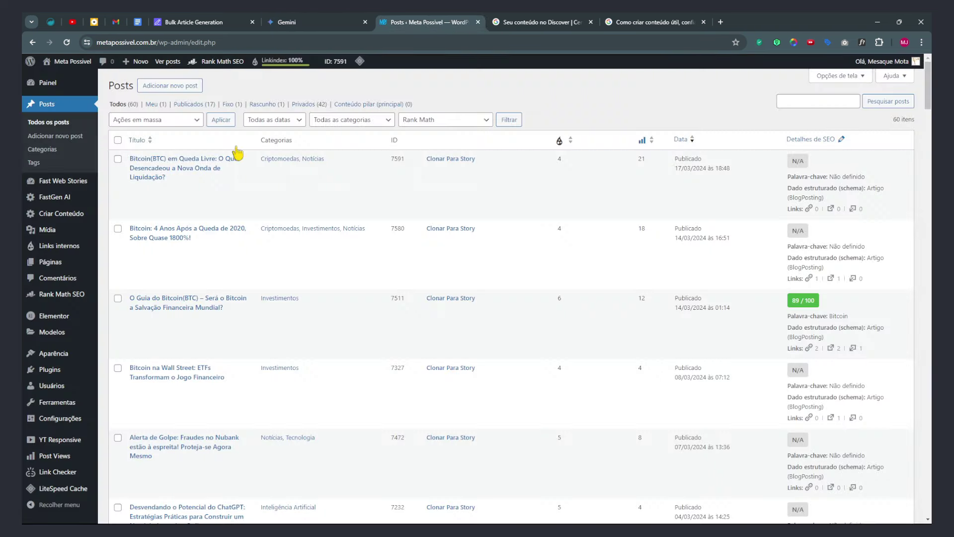
{"action": "left_click", "coordinate": [43, 149]}
{"action": "left_click", "coordinate": [172, 147]}
{"action": "key", "text": "ctrl+v"}
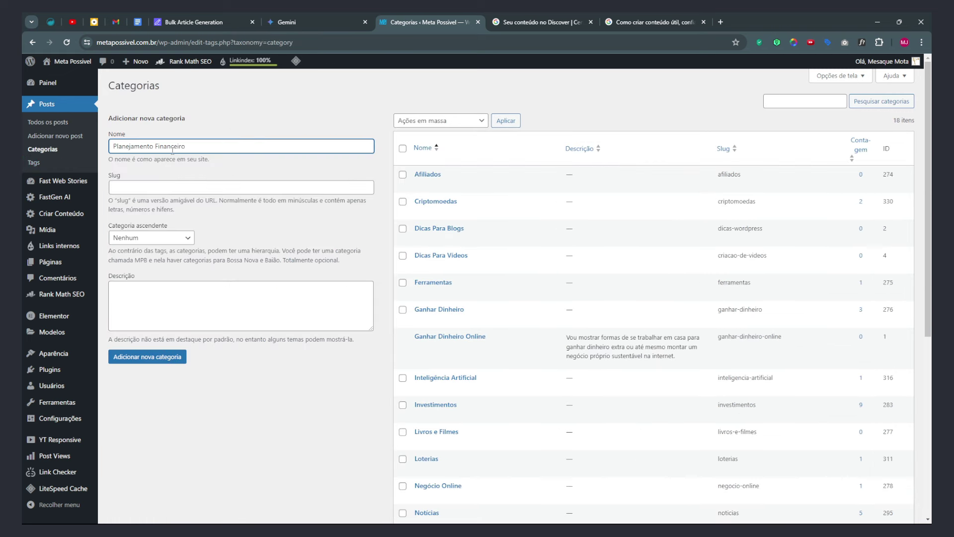
{"action": "key", "text": "Return"}
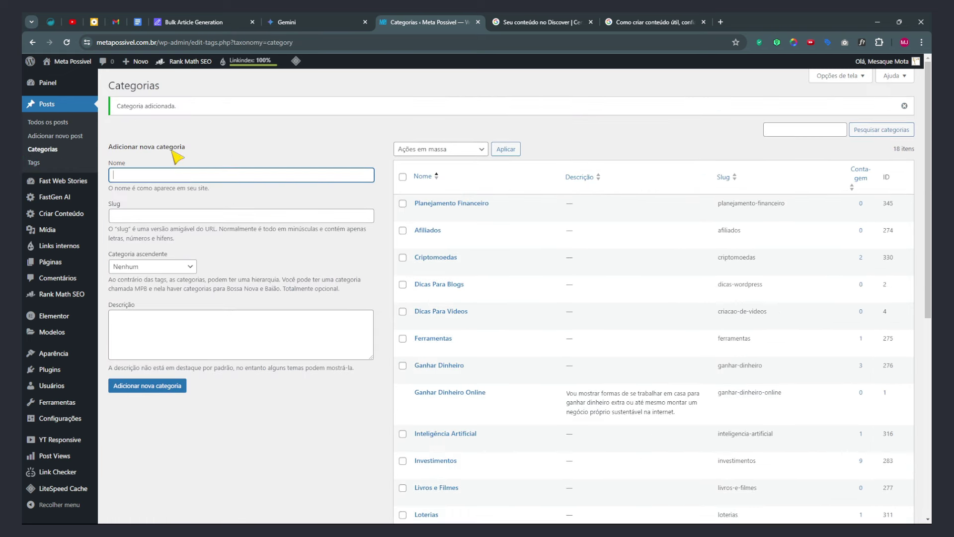
Step: Go back to the Gemini conversation and review the keyword response up to the original prompt
{"action": "left_click", "coordinate": [298, 22]}
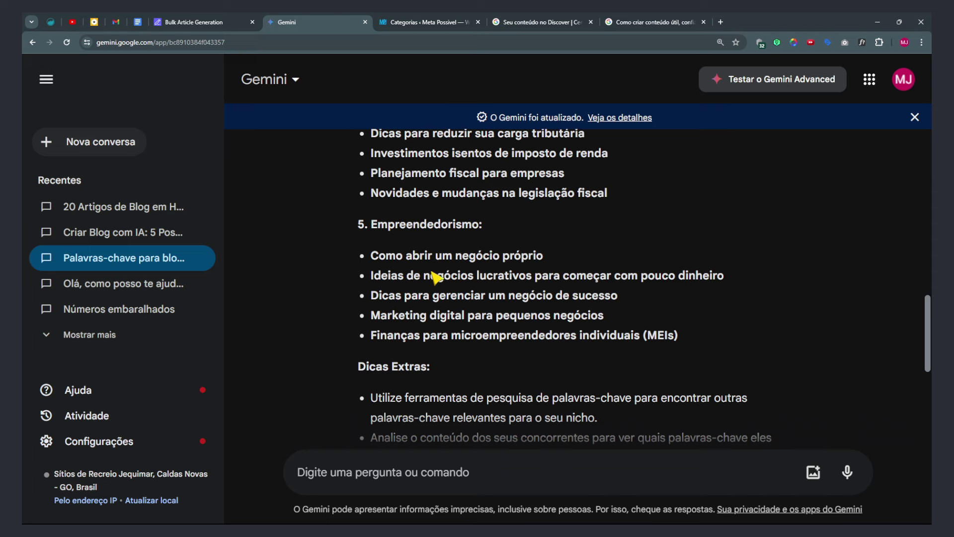
{"action": "scroll", "coordinate": [437, 278], "scroll_direction": "up", "scroll_amount": 15}
{"action": "scroll", "coordinate": [447, 304], "scroll_direction": "up", "scroll_amount": 1}
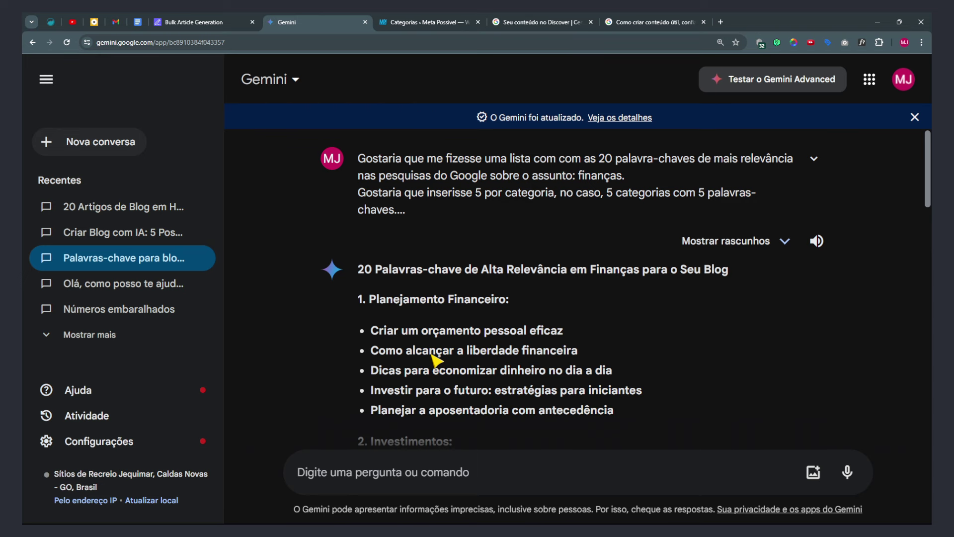
Step: Go to the Academia WPX tools page and copy the coupon code on the SEO Writing card
{"action": "left_click", "coordinate": [94, 21]}
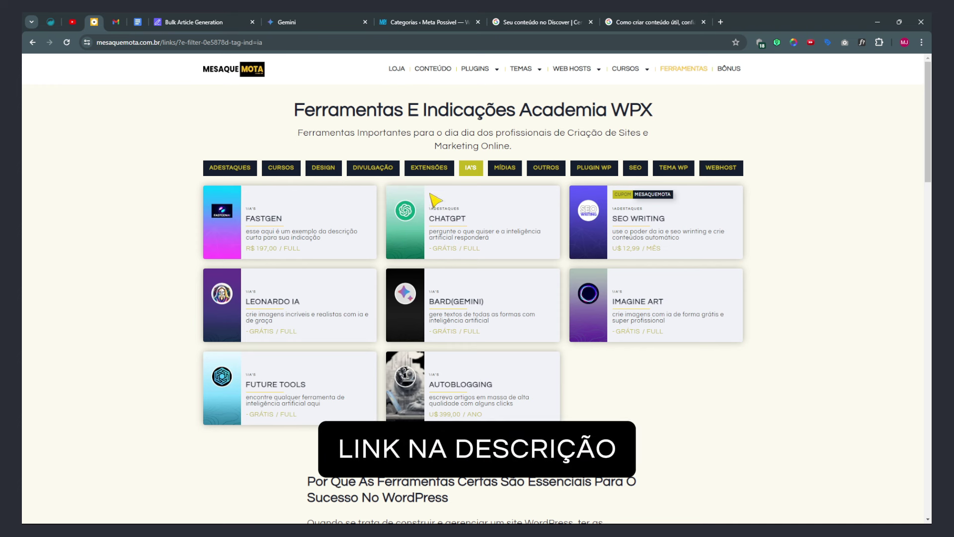
{"action": "double_click", "coordinate": [653, 194]}
{"action": "key", "text": "ctrl+plus"}
{"action": "key", "text": "ctrl+plus"}
{"action": "key", "text": "ctrl+plus"}
{"action": "key", "text": "ctrl+plus"}
{"action": "right_click", "coordinate": [757, 294]}
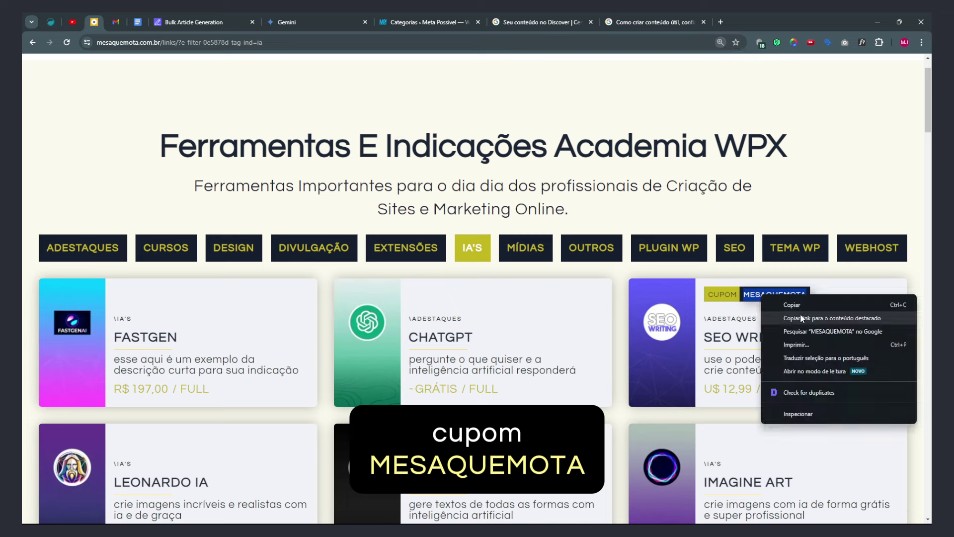
{"action": "left_click", "coordinate": [767, 300]}
Step: Open the SEO Writing link in an incognito window and look through its landing page to the pricing plans
{"action": "right_click", "coordinate": [762, 333]}
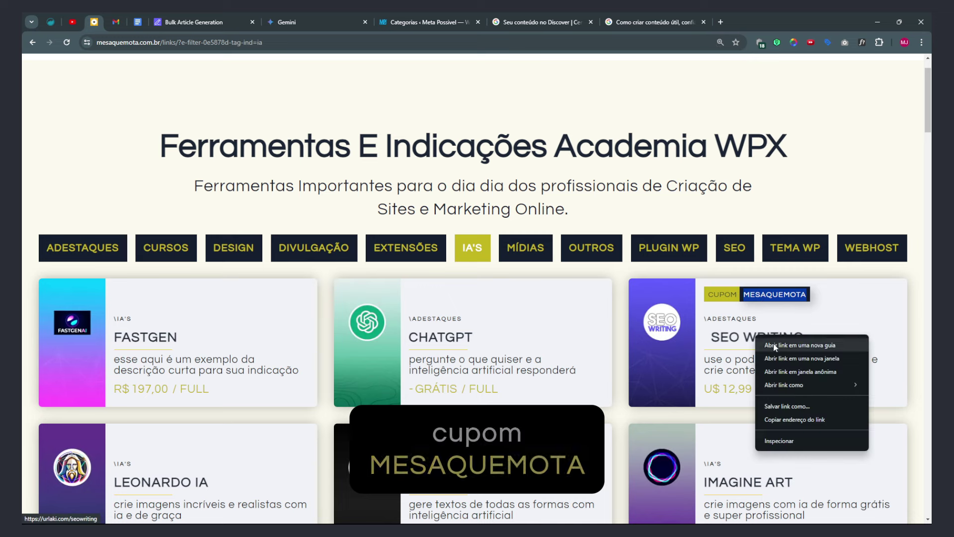
{"action": "left_click", "coordinate": [787, 372]}
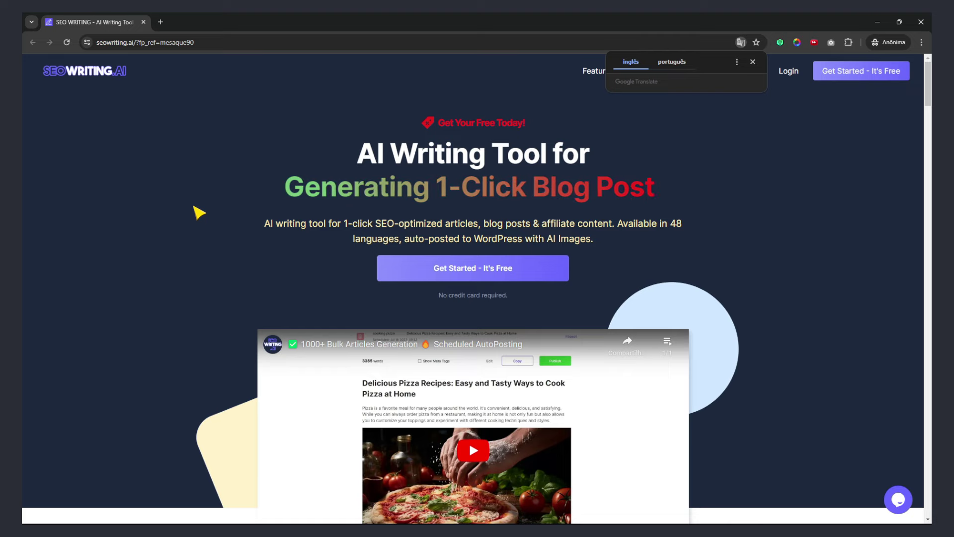
{"action": "scroll", "coordinate": [202, 219], "scroll_direction": "down", "scroll_amount": 8}
{"action": "scroll", "coordinate": [204, 228], "scroll_direction": "down", "scroll_amount": 15}
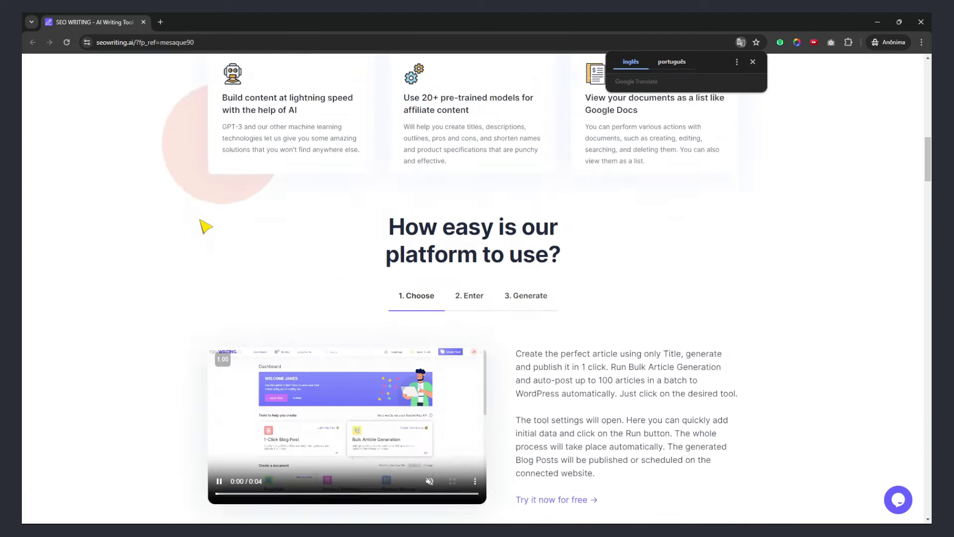
{"action": "scroll", "coordinate": [195, 232], "scroll_direction": "down", "scroll_amount": 20}
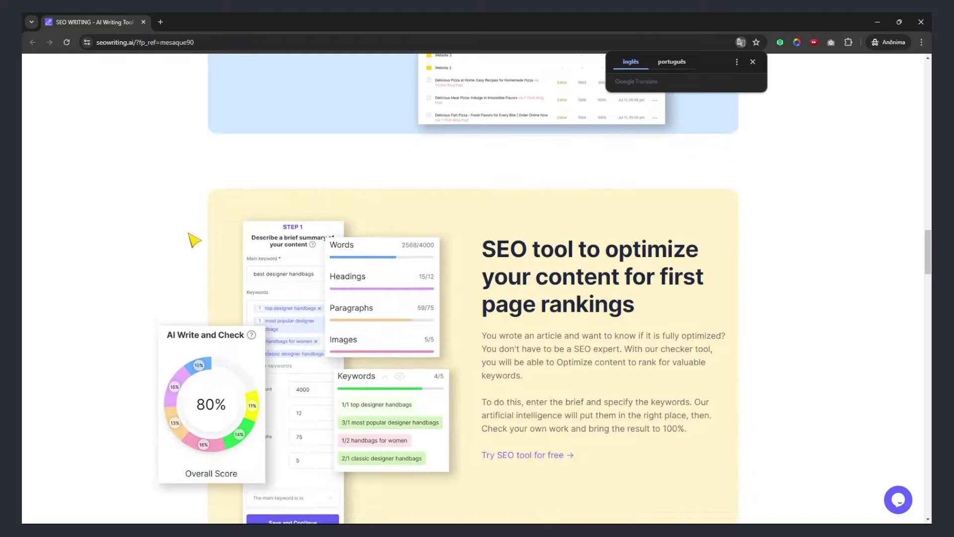
{"action": "scroll", "coordinate": [193, 247], "scroll_direction": "down", "scroll_amount": 20}
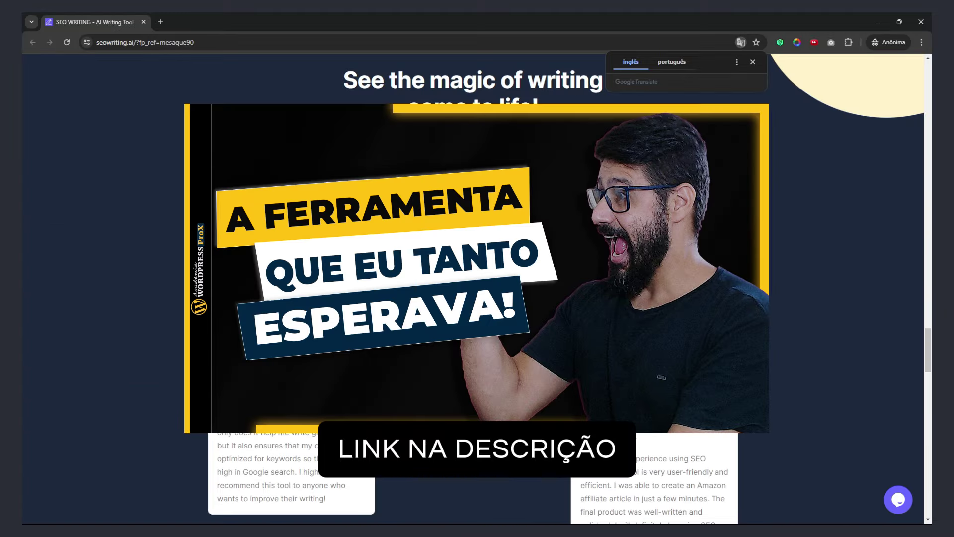
{"action": "scroll", "coordinate": [199, 278], "scroll_direction": "down", "scroll_amount": 5}
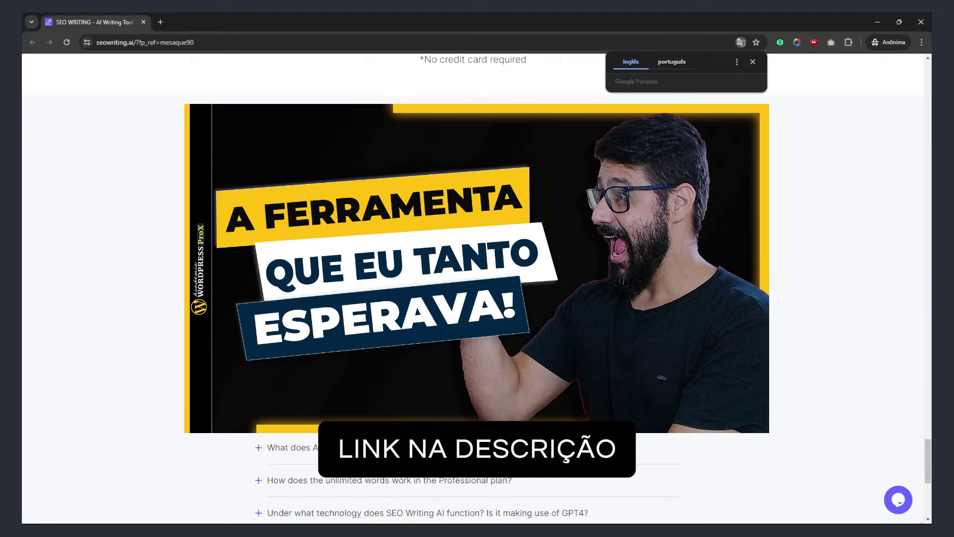
{"action": "scroll", "coordinate": [209, 283], "scroll_direction": "up", "scroll_amount": 10}
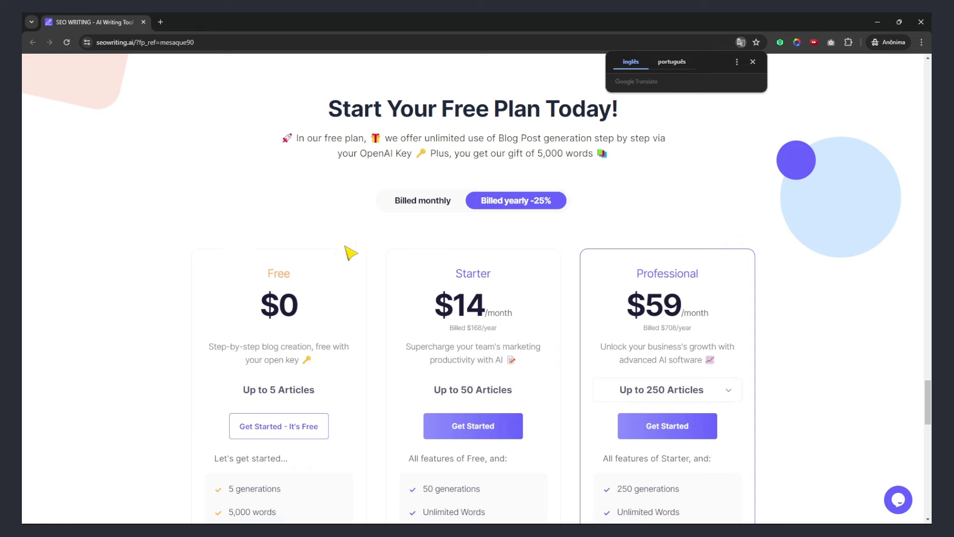
Step: Compare the features included in the Free and Starter pricing plans
{"action": "scroll", "coordinate": [356, 257], "scroll_direction": "down", "scroll_amount": 4}
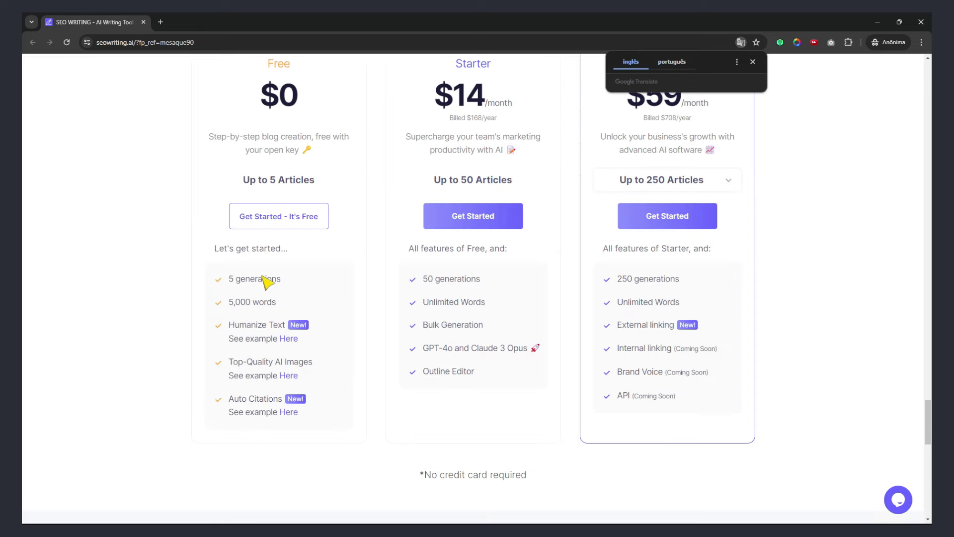
{"action": "scroll", "coordinate": [293, 118], "scroll_direction": "up", "scroll_amount": 2}
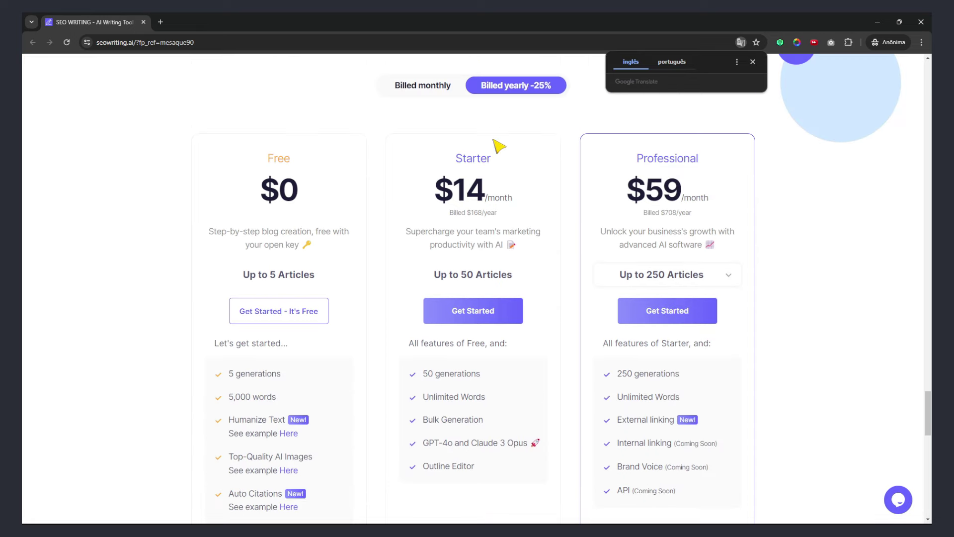
{"action": "double_click", "coordinate": [463, 158]}
{"action": "scroll", "coordinate": [258, 297], "scroll_direction": "down", "scroll_amount": 2}
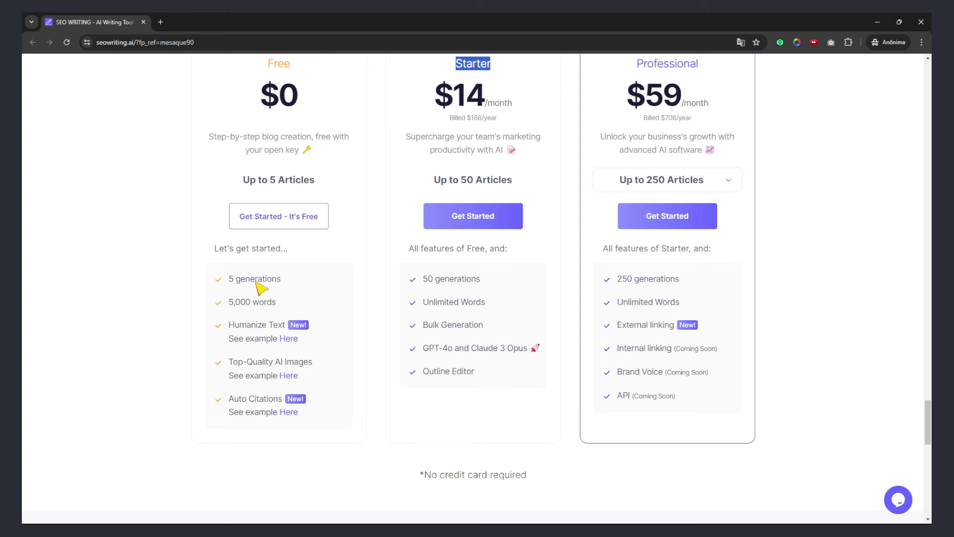
{"action": "scroll", "coordinate": [309, 298], "scroll_direction": "up", "scroll_amount": 3}
Step: Examine the Professional plan's features, including Unlimited Words and External linking
{"action": "left_click", "coordinate": [644, 213]}
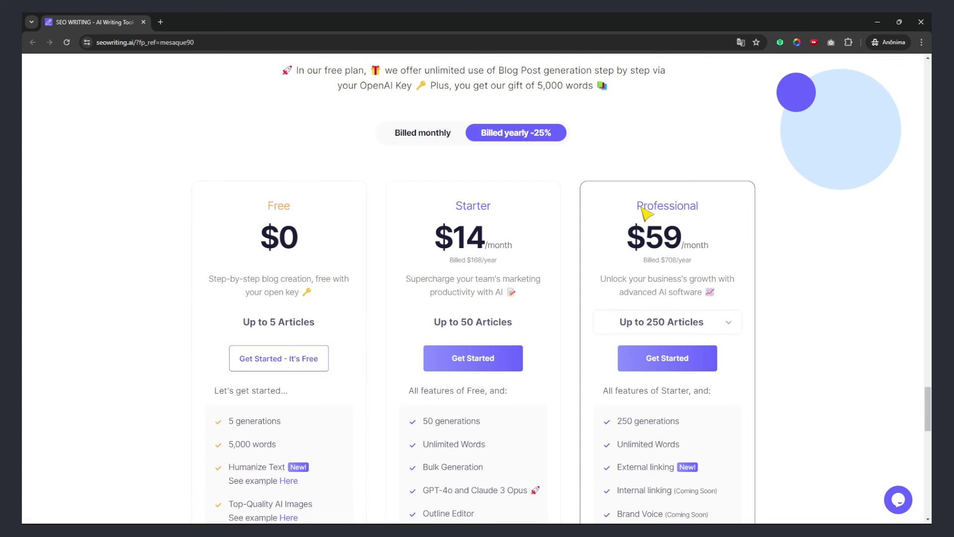
{"action": "left_click_drag", "start_coordinate": [644, 214], "coordinate": [698, 208]}
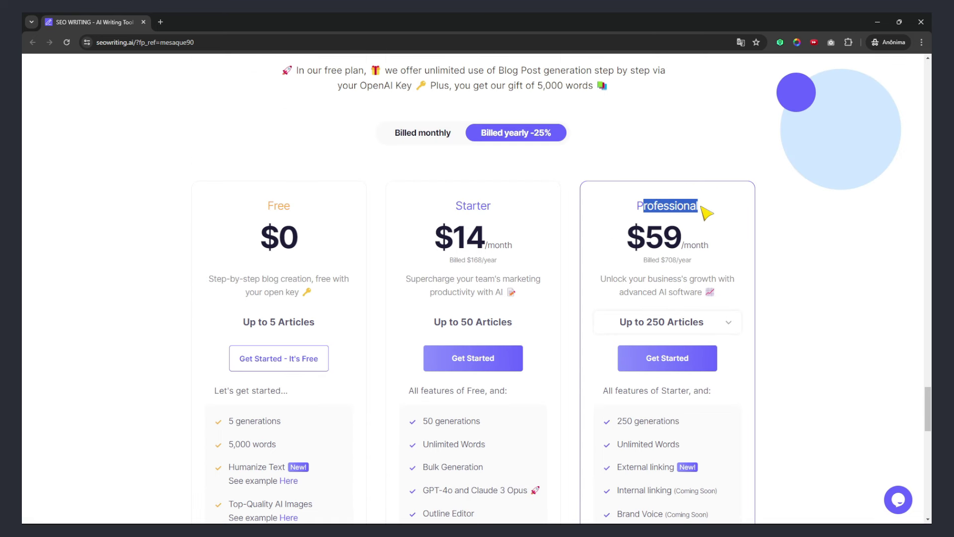
{"action": "scroll", "coordinate": [665, 229], "scroll_direction": "down", "scroll_amount": 3}
{"action": "left_click_drag", "start_coordinate": [616, 302], "coordinate": [685, 305]}
{"action": "left_click", "coordinate": [625, 331]}
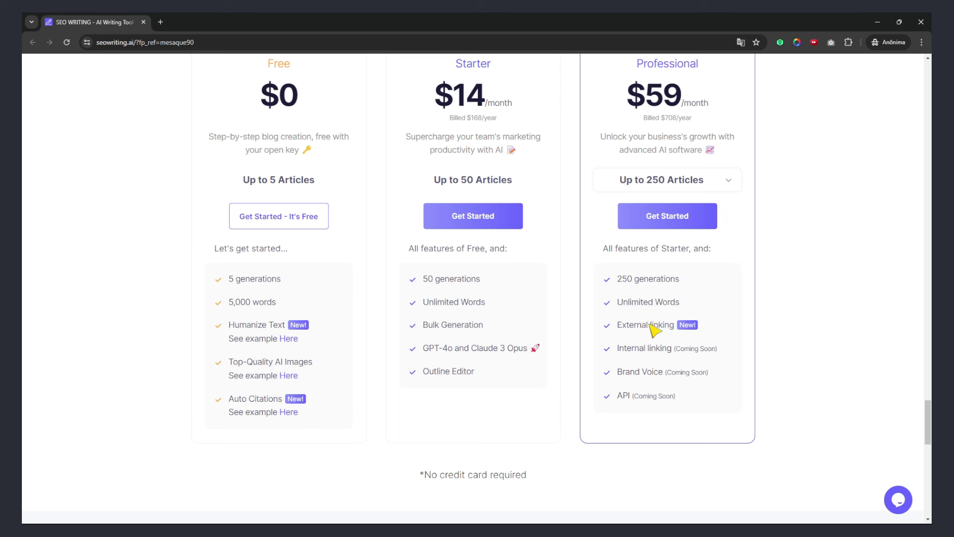
Step: Check the Starter plan's GPT-4o and Claude 3 Opus feature and the Professional plan's API feature
{"action": "left_click_drag", "start_coordinate": [440, 349], "coordinate": [477, 350]}
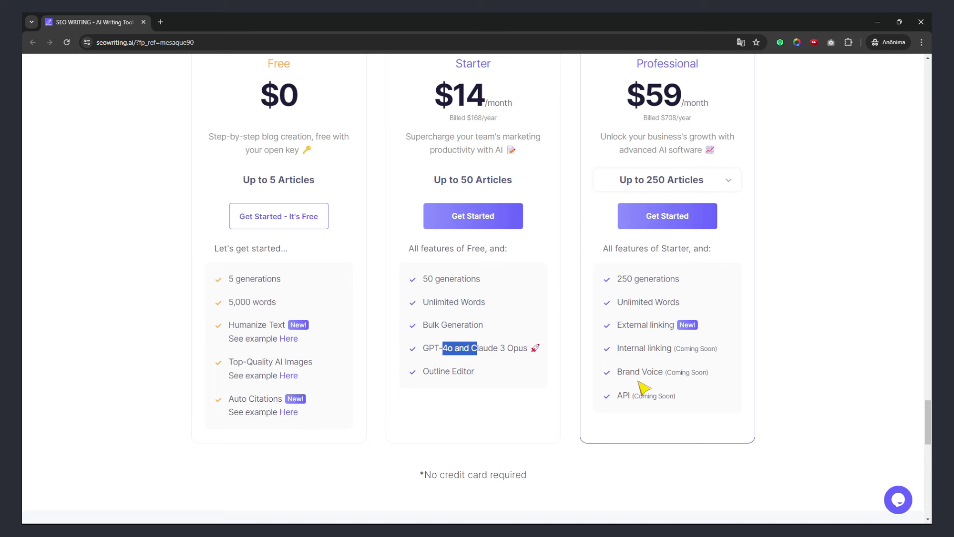
{"action": "scroll", "coordinate": [644, 389], "scroll_direction": "up", "scroll_amount": 1}
{"action": "left_click_drag", "start_coordinate": [643, 113], "coordinate": [684, 113]}
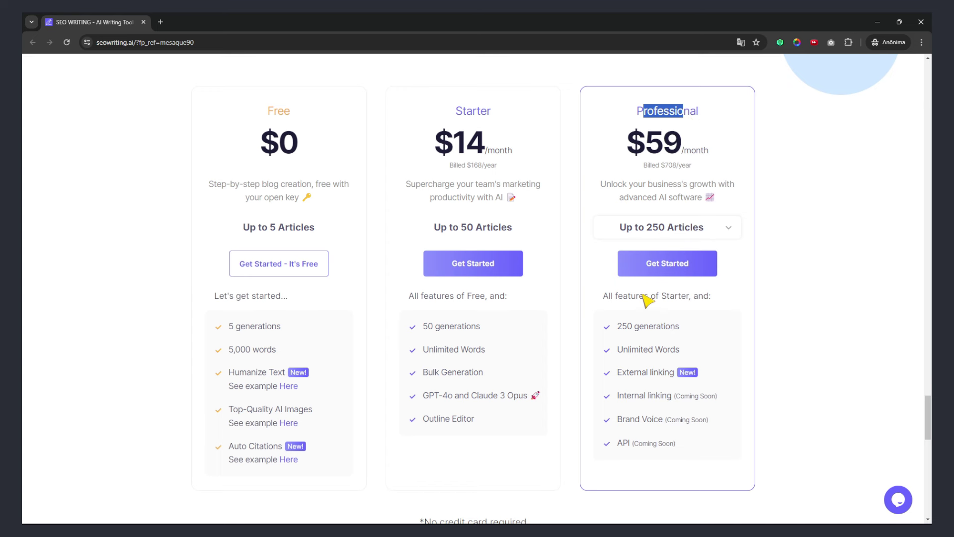
{"action": "scroll", "coordinate": [646, 299], "scroll_direction": "down", "scroll_amount": 1}
{"action": "scroll", "coordinate": [645, 300], "scroll_direction": "up", "scroll_amount": 1}
{"action": "scroll", "coordinate": [651, 377], "scroll_direction": "down", "scroll_amount": 2}
{"action": "left_click_drag", "start_coordinate": [618, 347], "coordinate": [641, 353]}
{"action": "left_click", "coordinate": [815, 353]}
Step: Start the sign-up for the Free plan
{"action": "scroll", "coordinate": [371, 398], "scroll_direction": "up", "scroll_amount": 2}
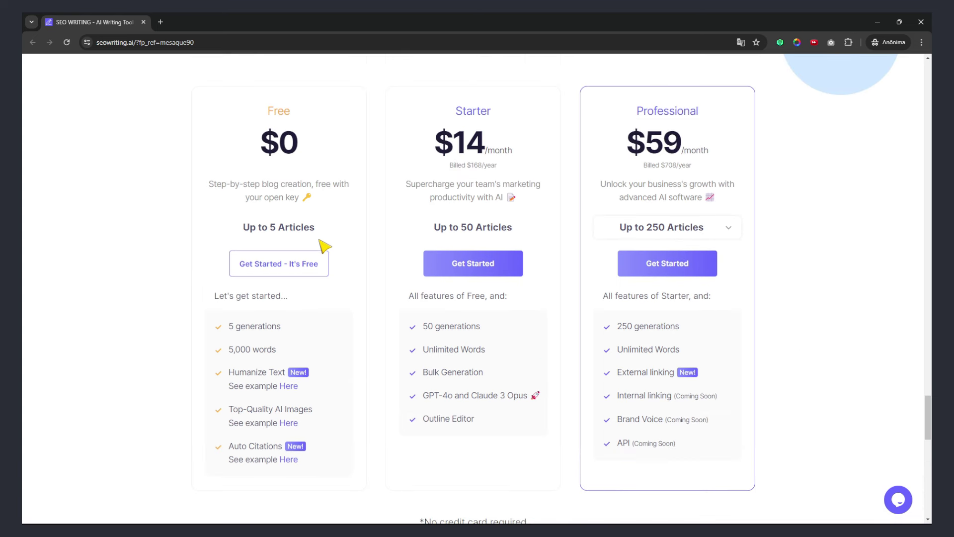
{"action": "left_click", "coordinate": [299, 265]}
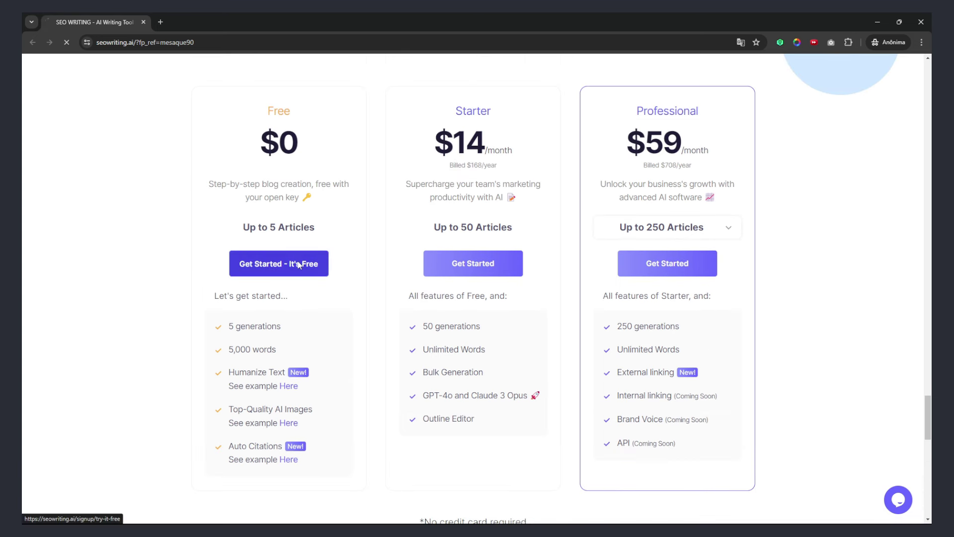
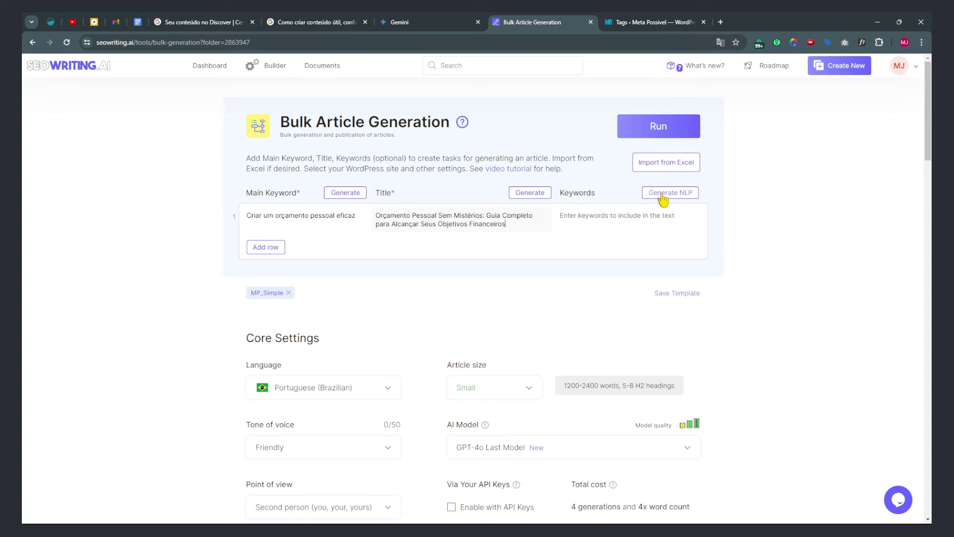
Step: Generate NLP keywords for the first bulk article row, Criar um orçamento pessoal eficaz
{"action": "left_click", "coordinate": [661, 196]}
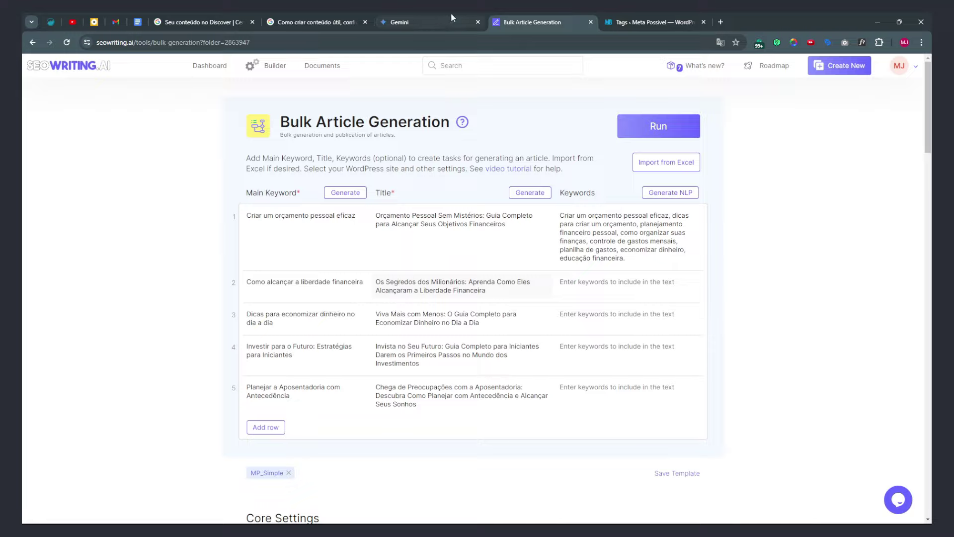
Step: Return to the Gemini conversation and review the blog title request for Planejar a aposentadoria com antecedência
{"action": "left_click", "coordinate": [437, 22]}
{"action": "scroll", "coordinate": [551, 247], "scroll_direction": "down", "scroll_amount": 10}
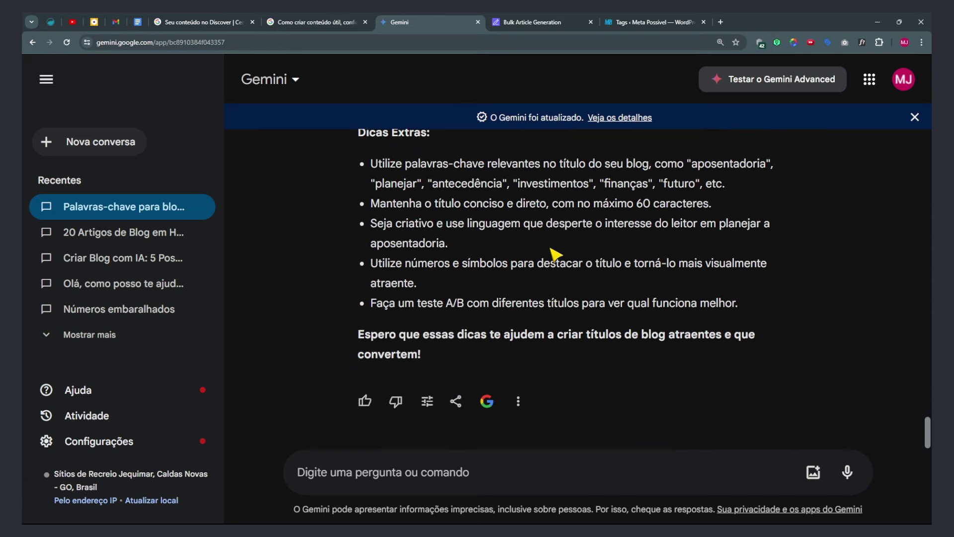
{"action": "scroll", "coordinate": [493, 251], "scroll_direction": "up", "scroll_amount": 12}
{"action": "scroll", "coordinate": [425, 334], "scroll_direction": "up", "scroll_amount": 8}
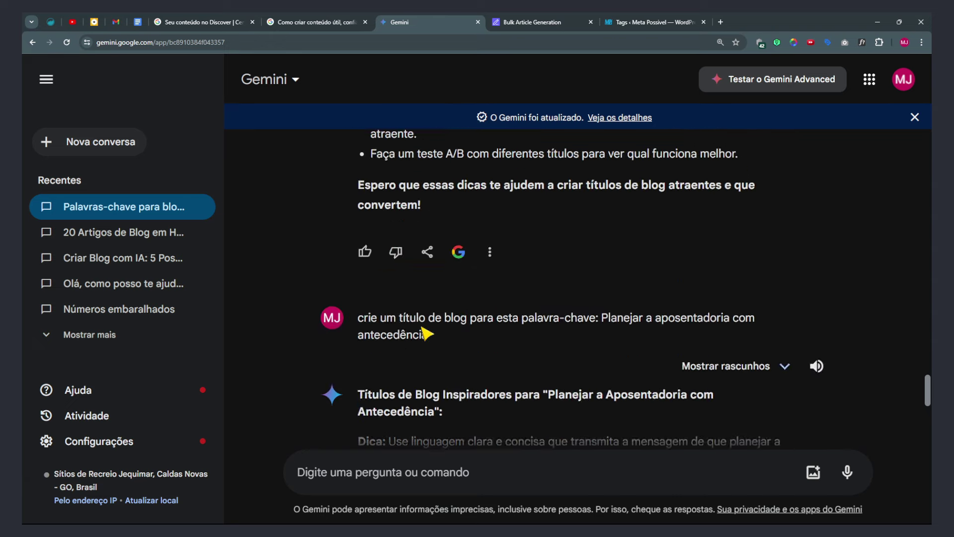
Step: Back in Bulk Article Generation, generate NLP keywords for the article rows 2 to 5
{"action": "key", "text": "ctrl+Tab"}
{"action": "left_click", "coordinate": [671, 193]}
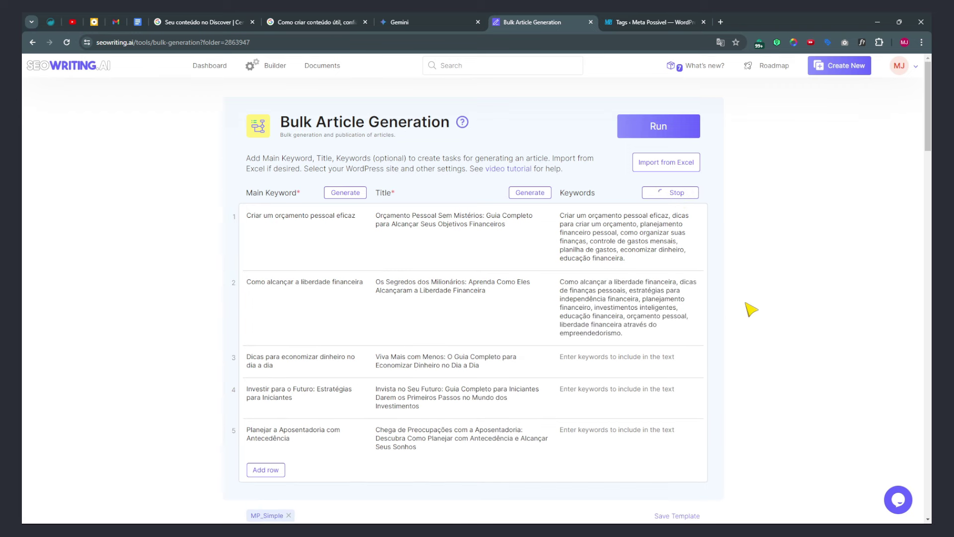
{"action": "scroll", "coordinate": [749, 309], "scroll_direction": "down", "scroll_amount": 1}
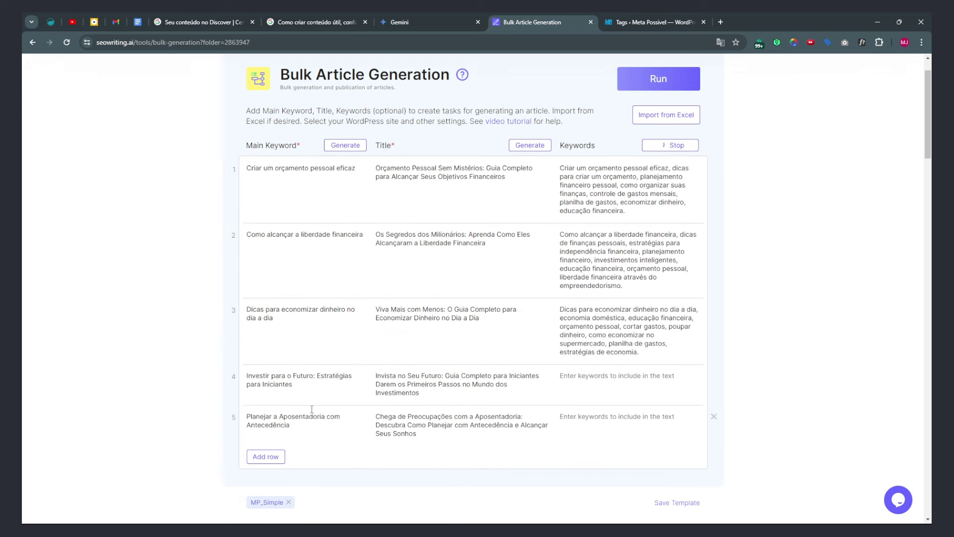
Step: Review the main keywords, titles and generated keywords of all five article rows, and the core settings below
{"action": "scroll", "coordinate": [792, 251], "scroll_direction": "down", "scroll_amount": 4}
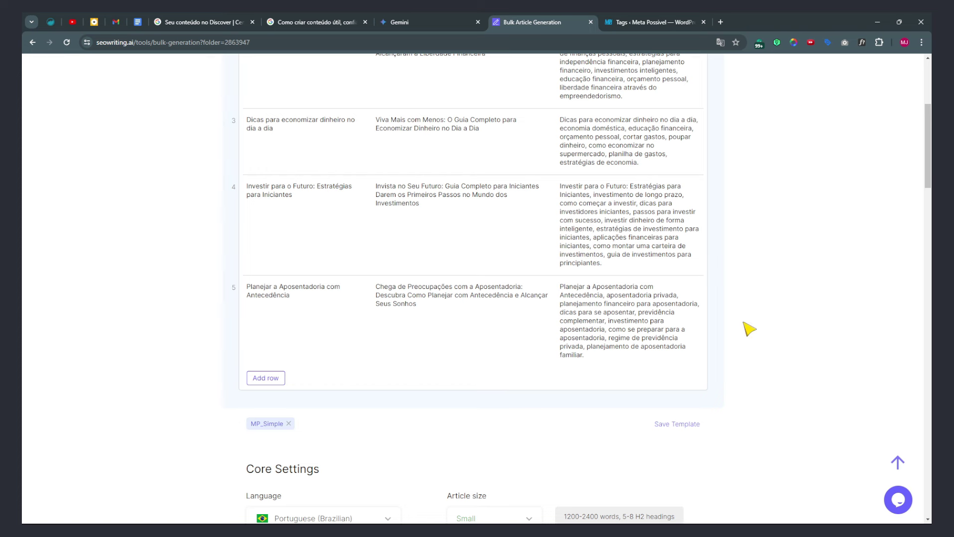
{"action": "scroll", "coordinate": [757, 329], "scroll_direction": "down", "scroll_amount": 3}
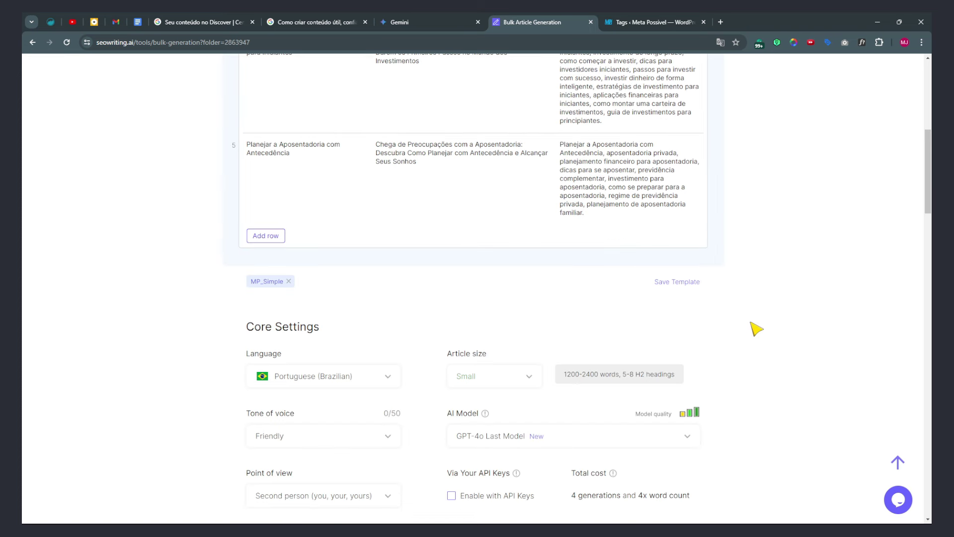
{"action": "scroll", "coordinate": [752, 325], "scroll_direction": "up", "scroll_amount": 6}
{"action": "scroll", "coordinate": [585, 190], "scroll_direction": "up", "scroll_amount": 2}
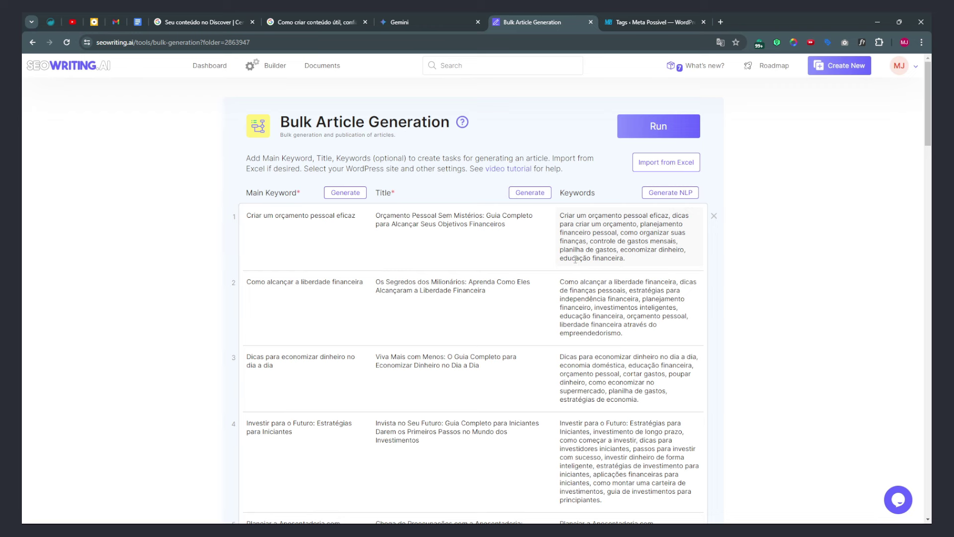
{"action": "scroll", "coordinate": [591, 348], "scroll_direction": "down", "scroll_amount": 2}
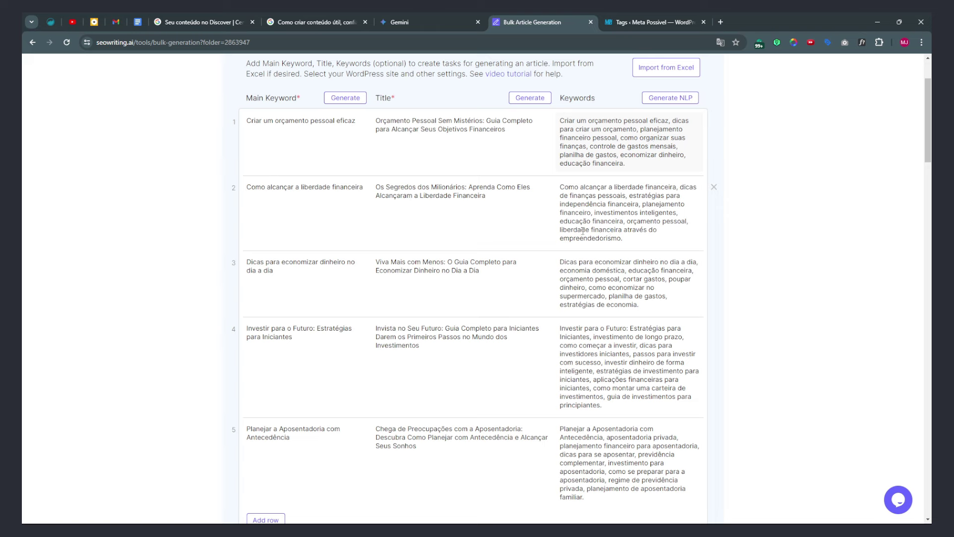
{"action": "scroll", "coordinate": [583, 231], "scroll_direction": "up", "scroll_amount": 2}
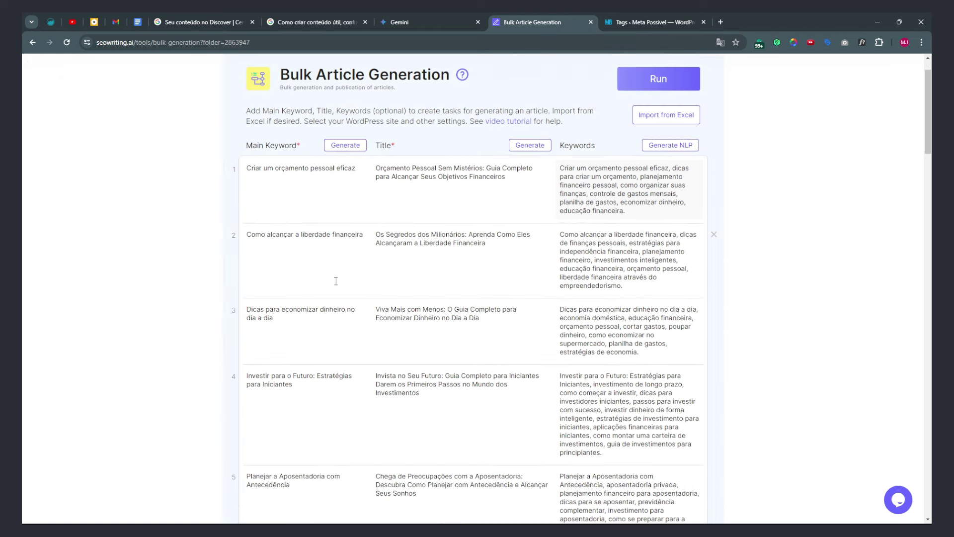
{"action": "scroll", "coordinate": [332, 303], "scroll_direction": "down", "scroll_amount": 2}
{"action": "scroll", "coordinate": [315, 315], "scroll_direction": "down", "scroll_amount": 2}
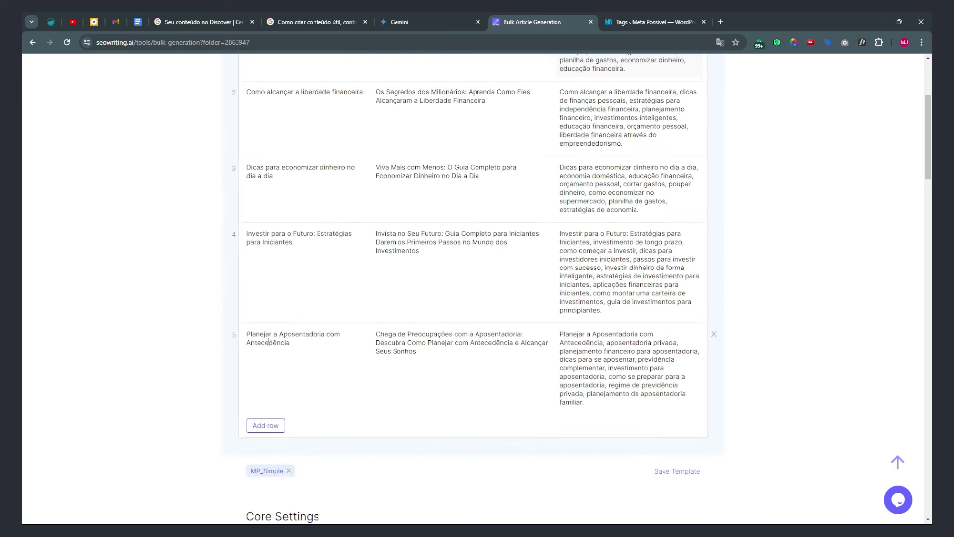
Step: Try to run the bulk generation and shorten the titles in rows 4 and 5 to at most 100 characters
{"action": "scroll", "coordinate": [287, 350], "scroll_direction": "up", "scroll_amount": 3}
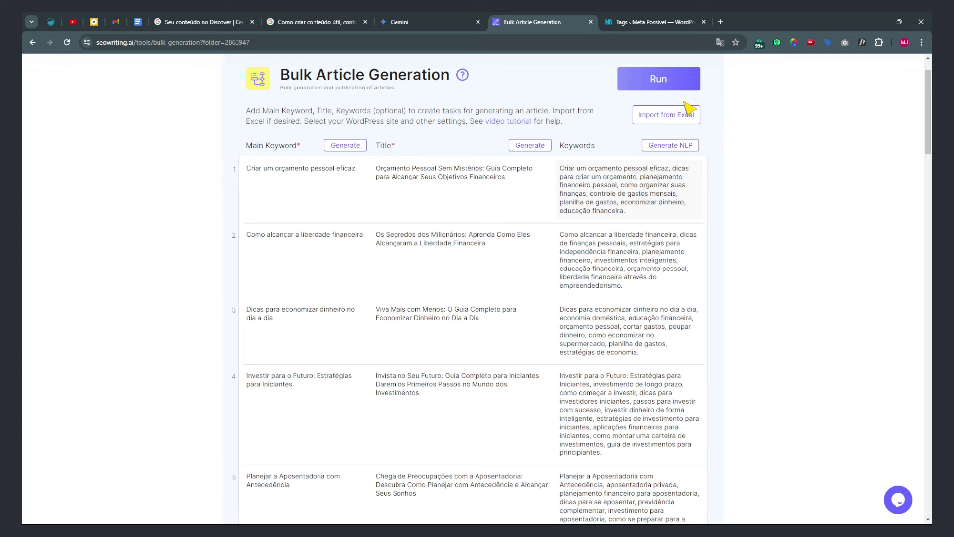
{"action": "left_click", "coordinate": [664, 81]}
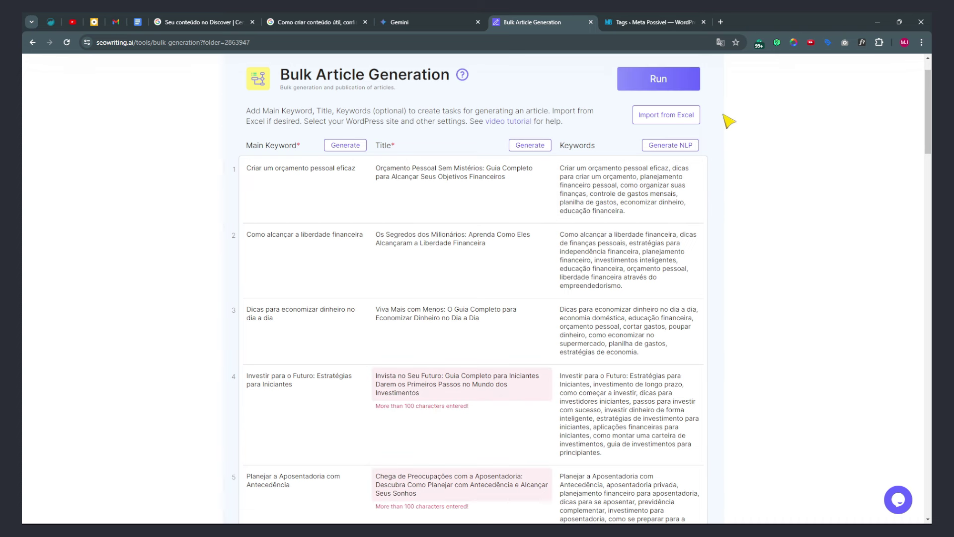
{"action": "scroll", "coordinate": [440, 388], "scroll_direction": "down", "scroll_amount": 1}
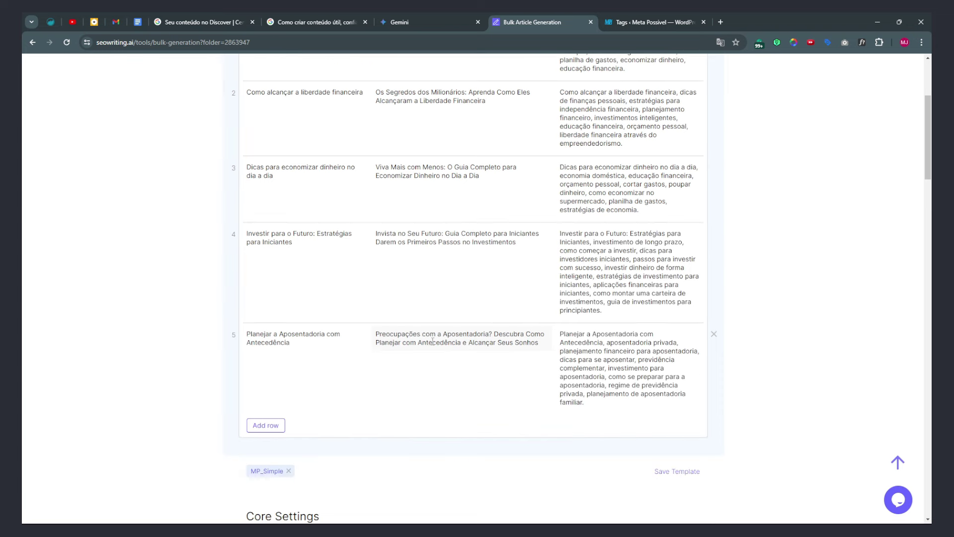
{"action": "scroll", "coordinate": [745, 293], "scroll_direction": "up", "scroll_amount": 4}
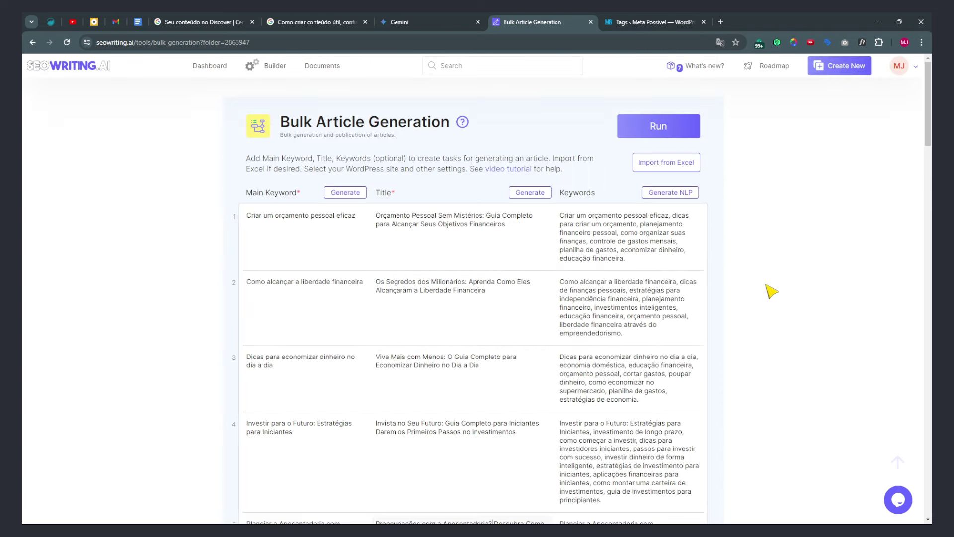
Step: Run the bulk generation and confirm posting the five documents to WordPress on metapossivel.com.br with the GPT-4o model
{"action": "left_click", "coordinate": [686, 128]}
{"action": "left_click_drag", "start_coordinate": [374, 286], "coordinate": [448, 291]}
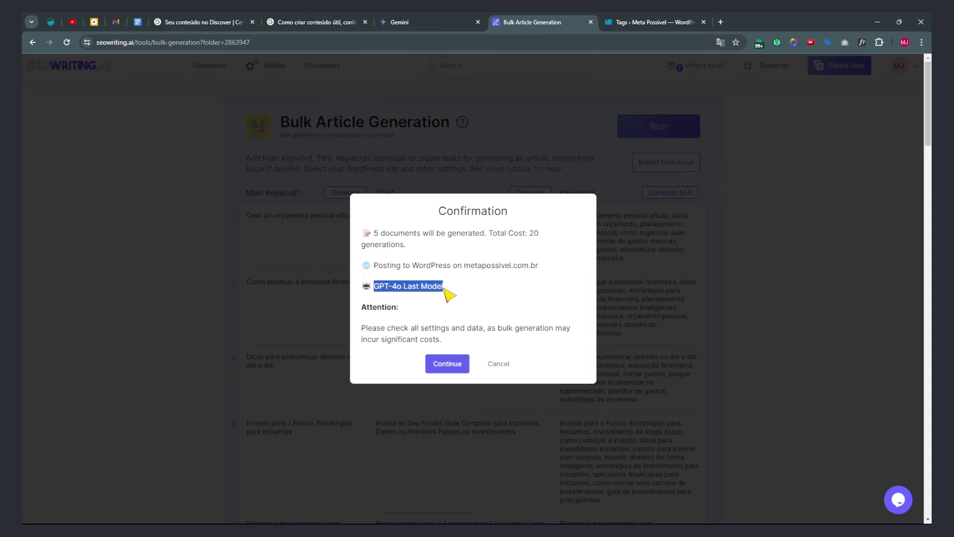
{"action": "left_click", "coordinate": [446, 368]}
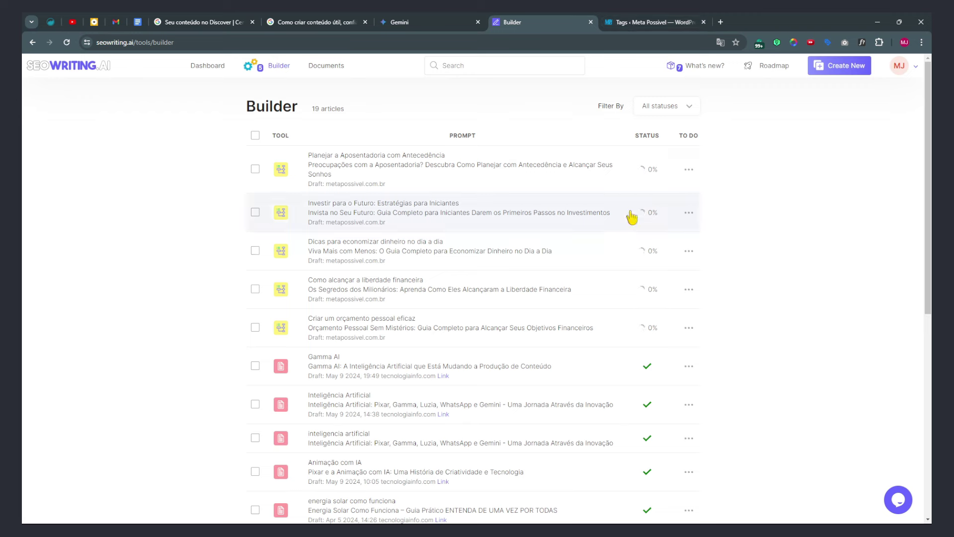
Step: Switch to the WordPress admin and list the draft posts
{"action": "left_click", "coordinate": [646, 22]}
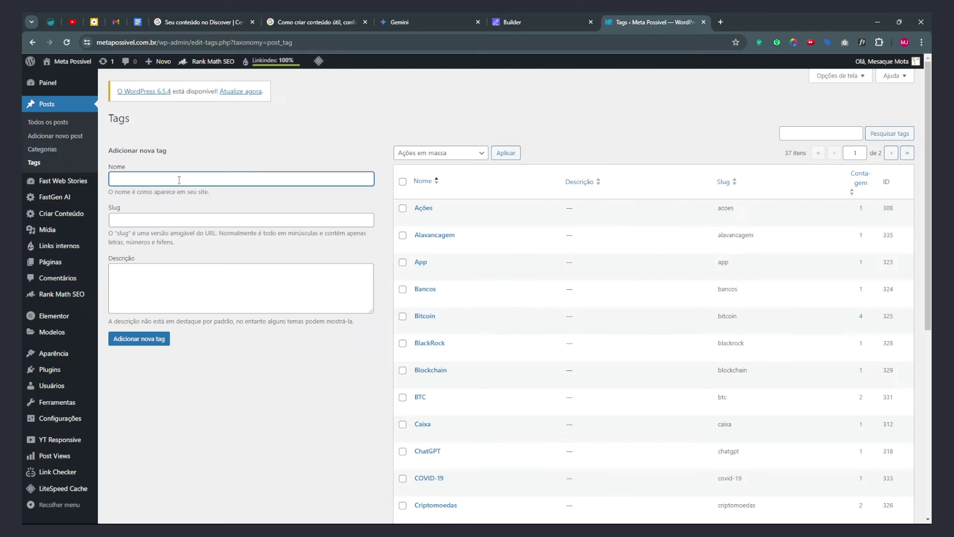
{"action": "left_click", "coordinate": [43, 122]}
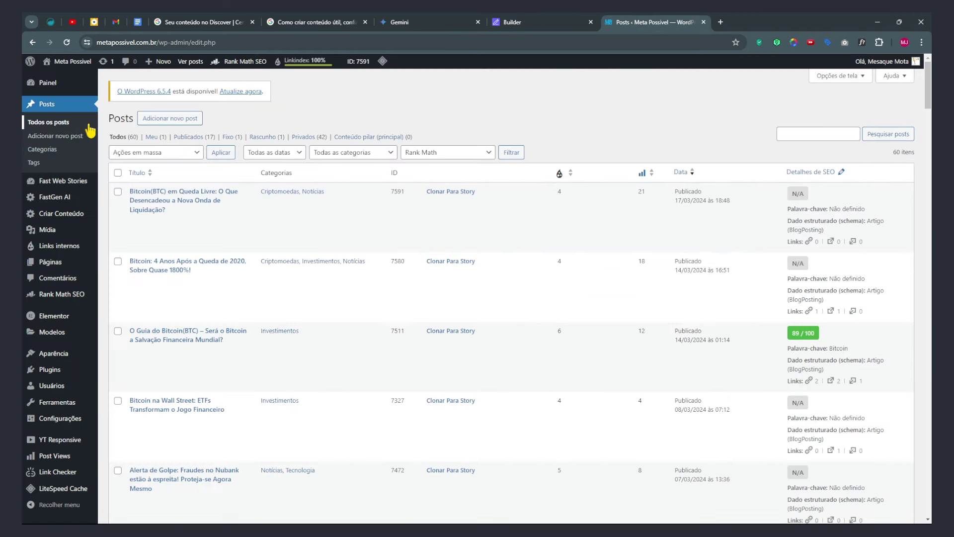
{"action": "left_click", "coordinate": [262, 137]}
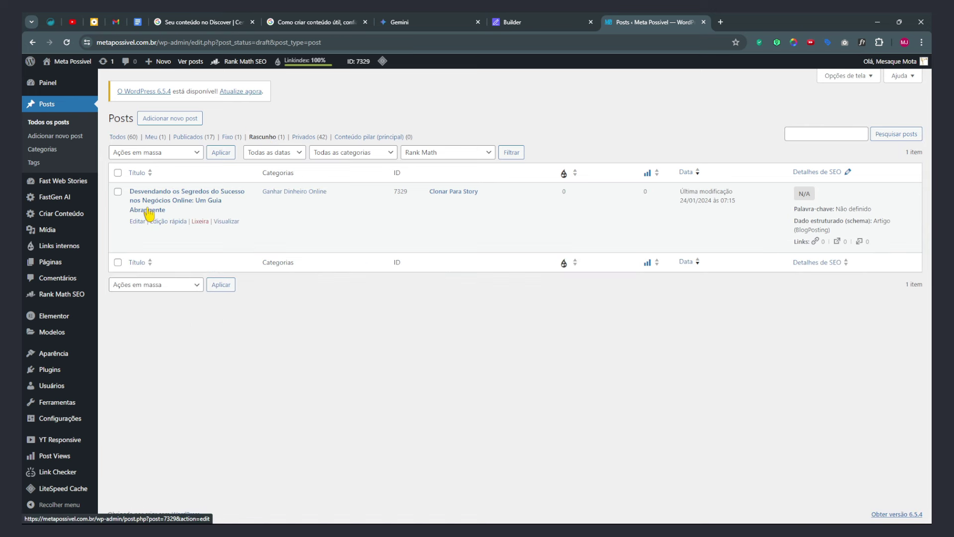
{"action": "left_click", "coordinate": [133, 139]}
{"action": "key", "text": "ctrl+plus"}
{"action": "key", "text": "ctrl+plus"}
Step: Return to the SEO Writing Builder, select the five metapossivel.com.br articles and check their status and posting times against the system clock
{"action": "left_click", "coordinate": [541, 22]}
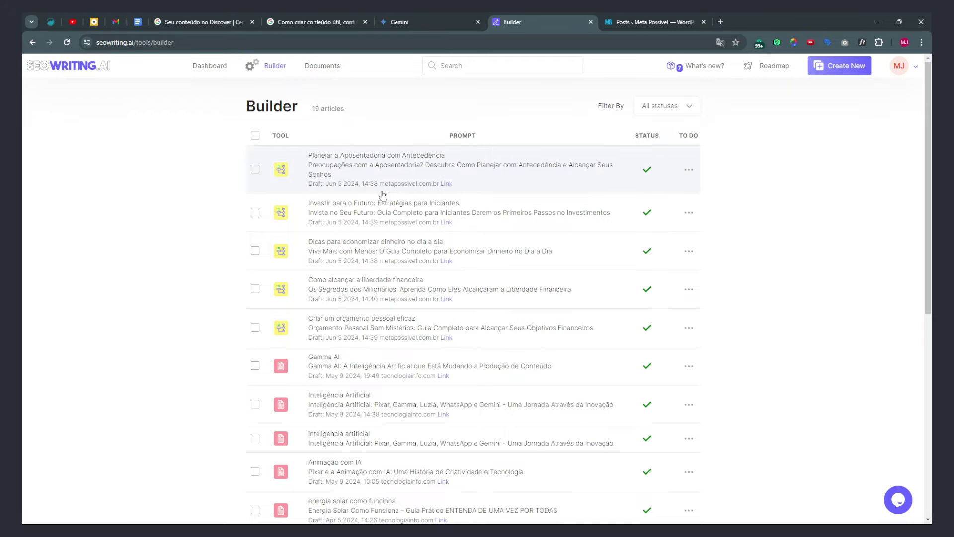
{"action": "left_click", "coordinate": [254, 170]}
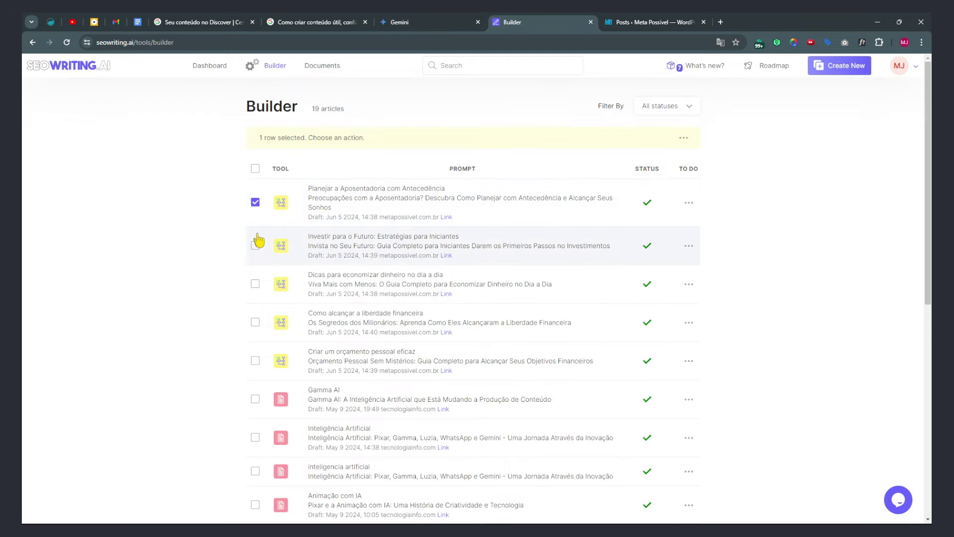
{"action": "left_click", "coordinate": [255, 245]}
{"action": "left_click", "coordinate": [255, 360], "text": "shift"}
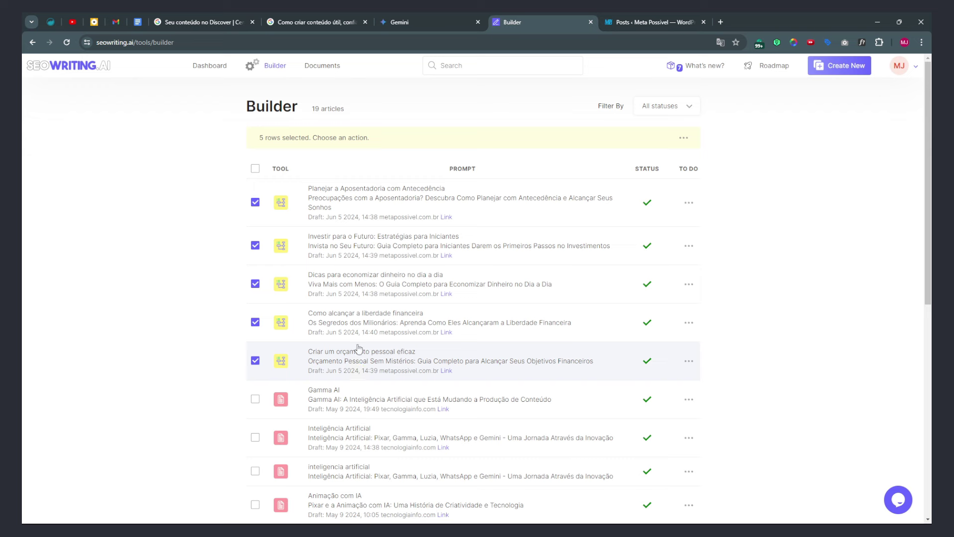
{"action": "left_click", "coordinate": [385, 204]}
{"action": "scroll", "coordinate": [844, 422], "scroll_direction": "down", "scroll_amount": 2}
{"action": "mouse_move", "coordinate": [746, 527]}
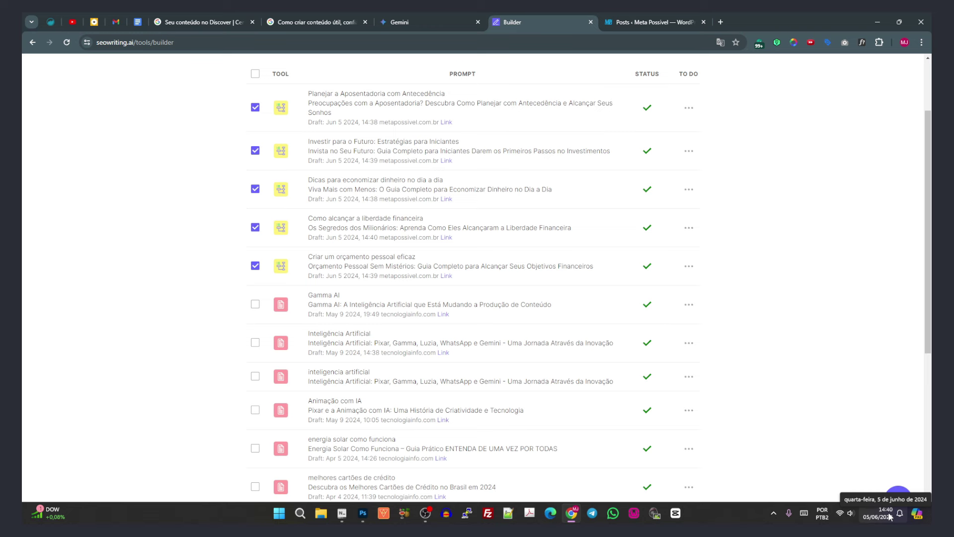
{"action": "scroll", "coordinate": [845, 345], "scroll_direction": "up", "scroll_amount": 2}
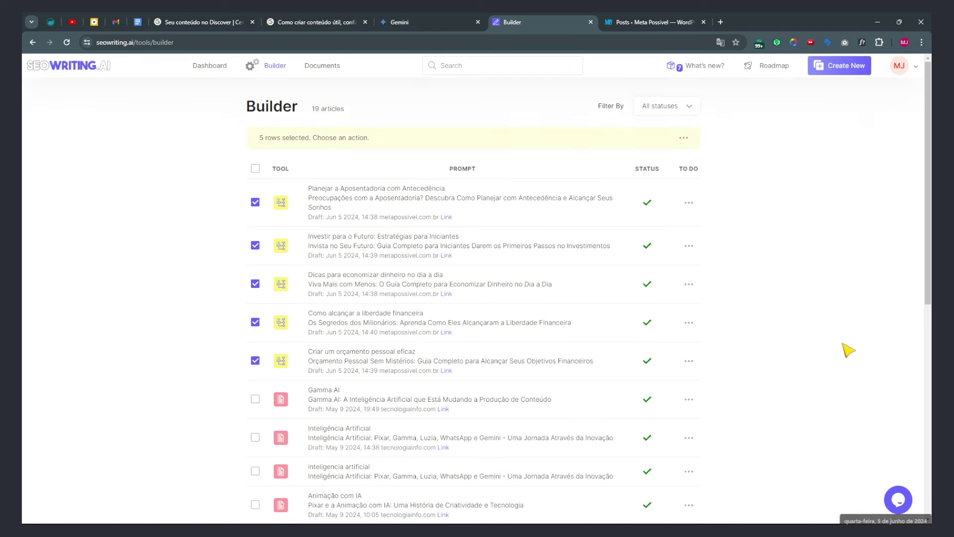
Step: Reload the draft posts list in WordPress and review the new posts' titles, categories and focus keywords
{"action": "left_click", "coordinate": [645, 25]}
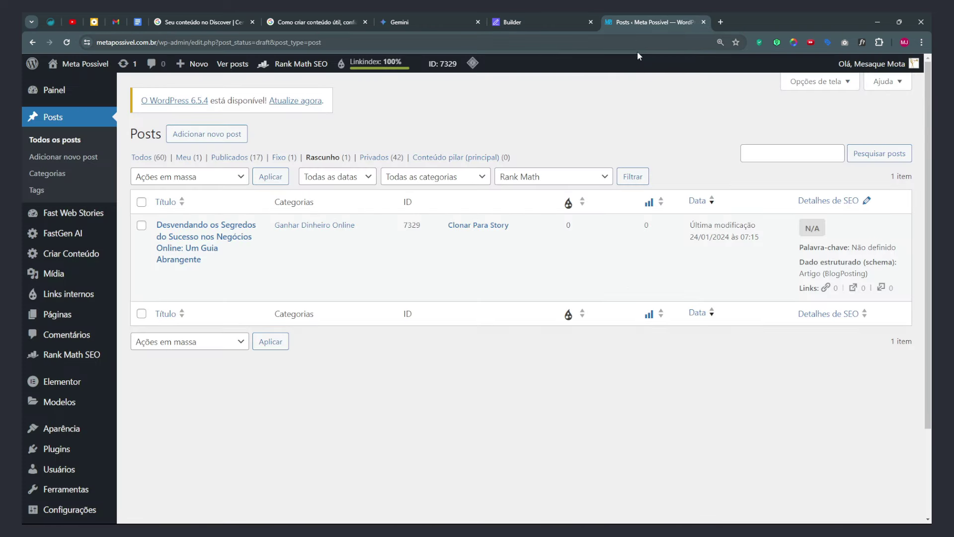
{"action": "key", "text": "F5"}
{"action": "key", "text": "ctrl+0"}
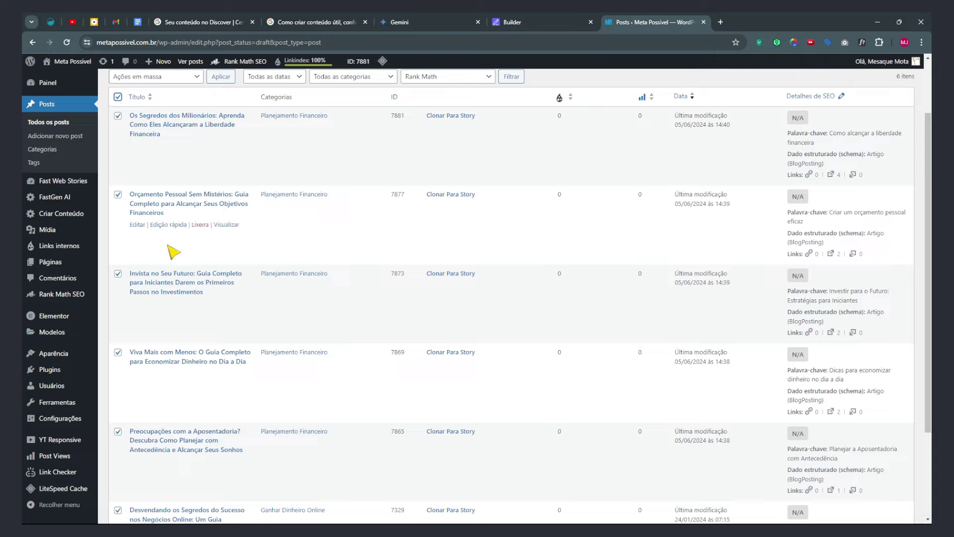
{"action": "scroll", "coordinate": [230, 249], "scroll_direction": "down", "scroll_amount": 5}
{"action": "scroll", "coordinate": [171, 253], "scroll_direction": "up", "scroll_amount": 4}
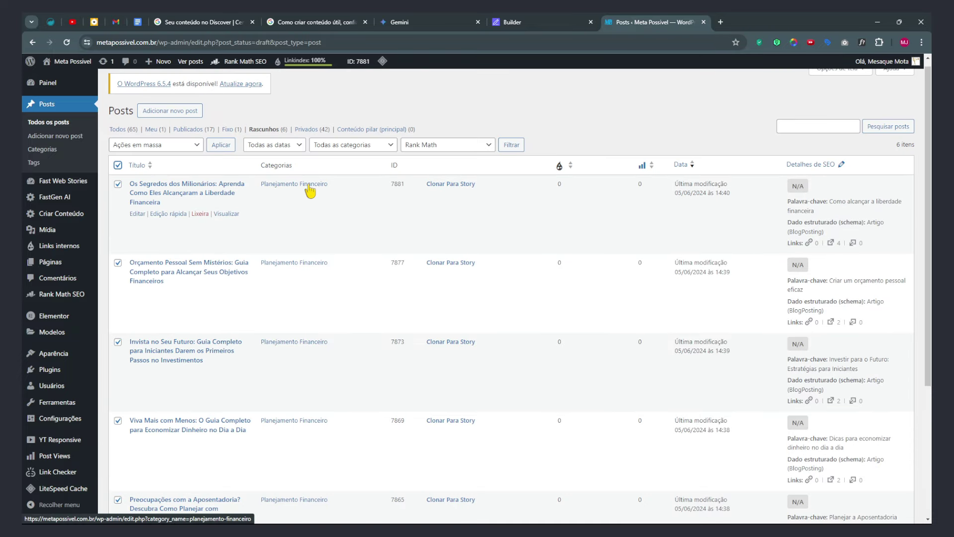
{"action": "scroll", "coordinate": [248, 248], "scroll_direction": "up", "scroll_amount": 1}
Step: Open the draft "Os Segredos dos Milionários" for editing and examine its author options and URL slug in the summary
{"action": "left_click", "coordinate": [158, 208]}
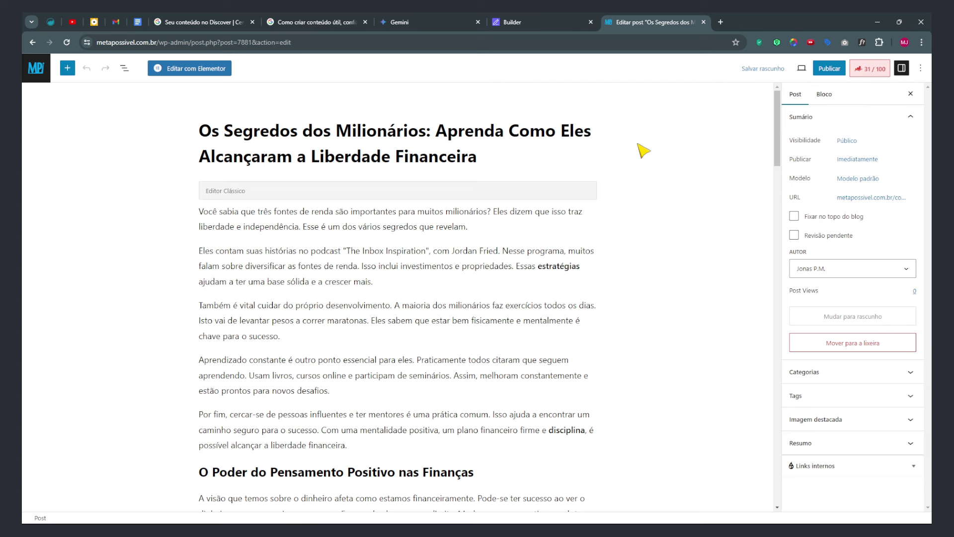
{"action": "left_click", "coordinate": [800, 118]}
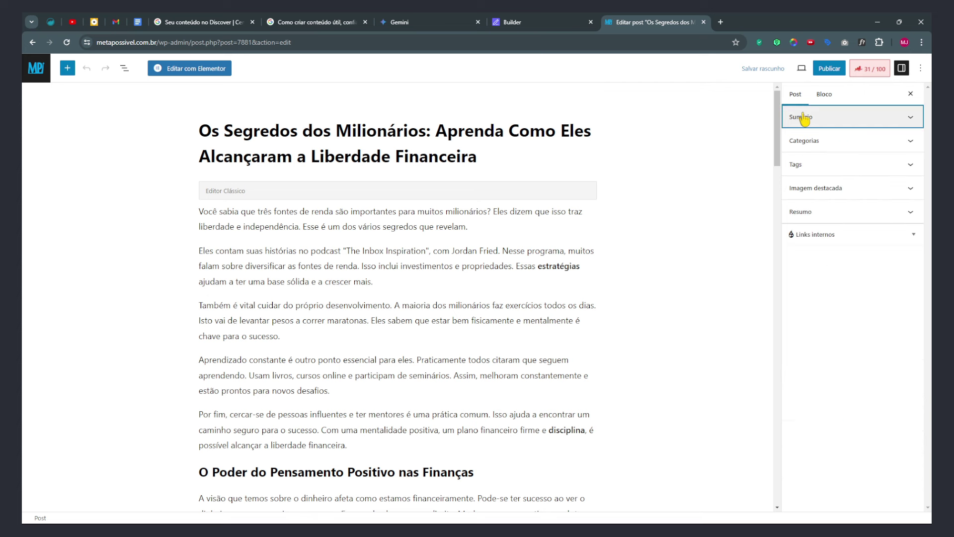
{"action": "left_click", "coordinate": [801, 118]}
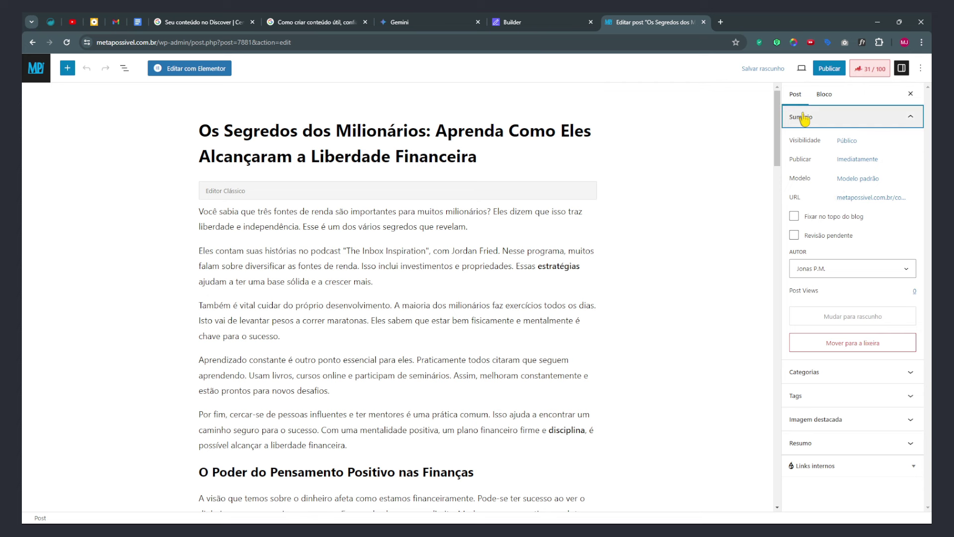
{"action": "left_click", "coordinate": [817, 272]}
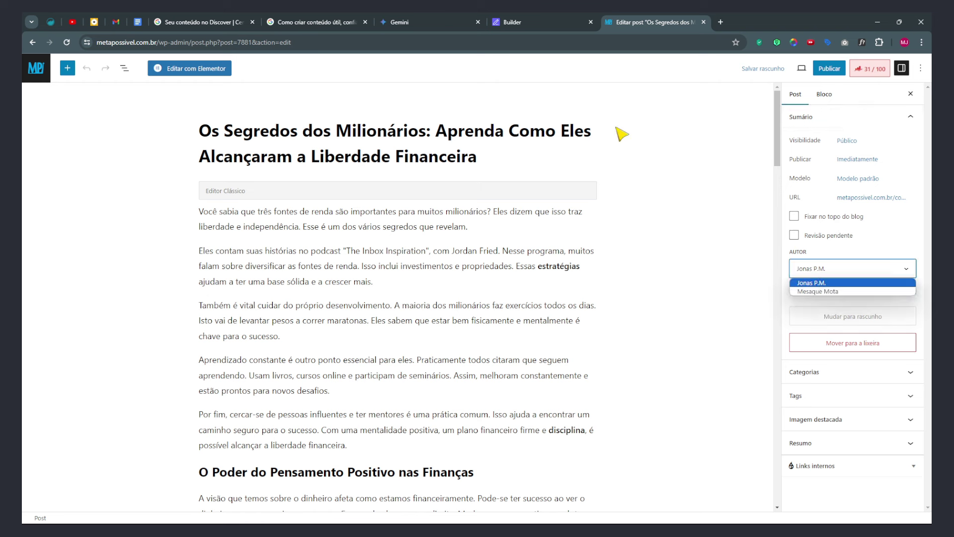
{"action": "left_click", "coordinate": [659, 152]}
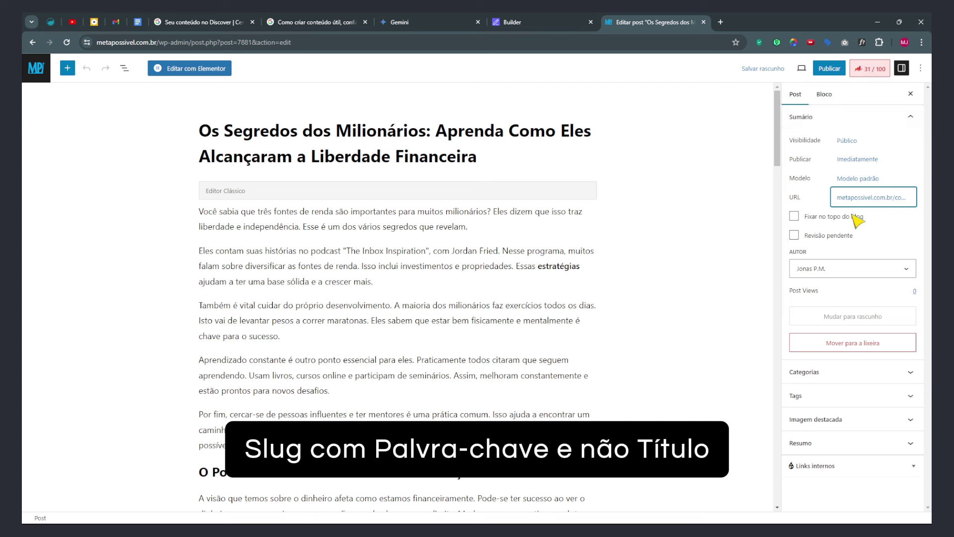
{"action": "left_click", "coordinate": [808, 122]}
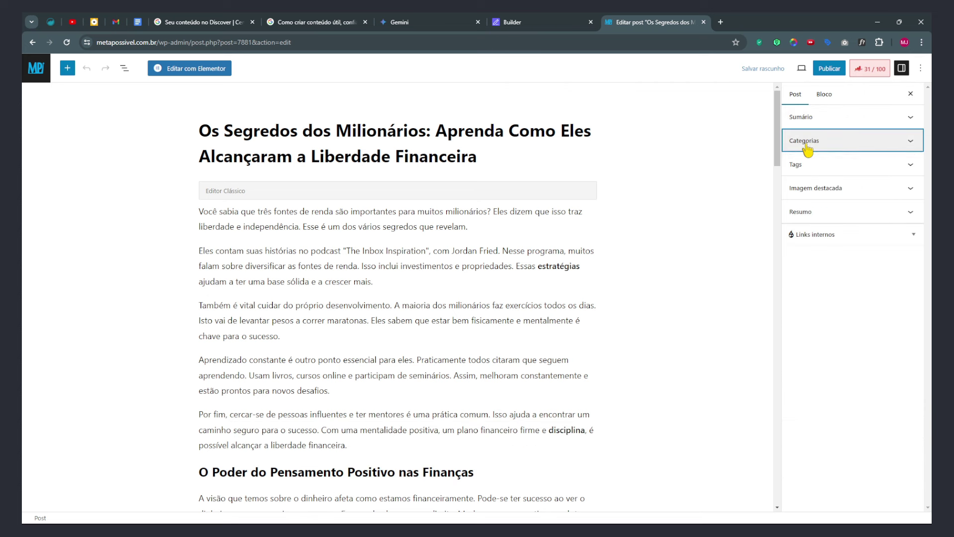
Step: Review the categories and tags assigned to the open post
{"action": "left_click", "coordinate": [808, 144]}
{"action": "left_click", "coordinate": [808, 144]}
{"action": "left_click", "coordinate": [806, 166]}
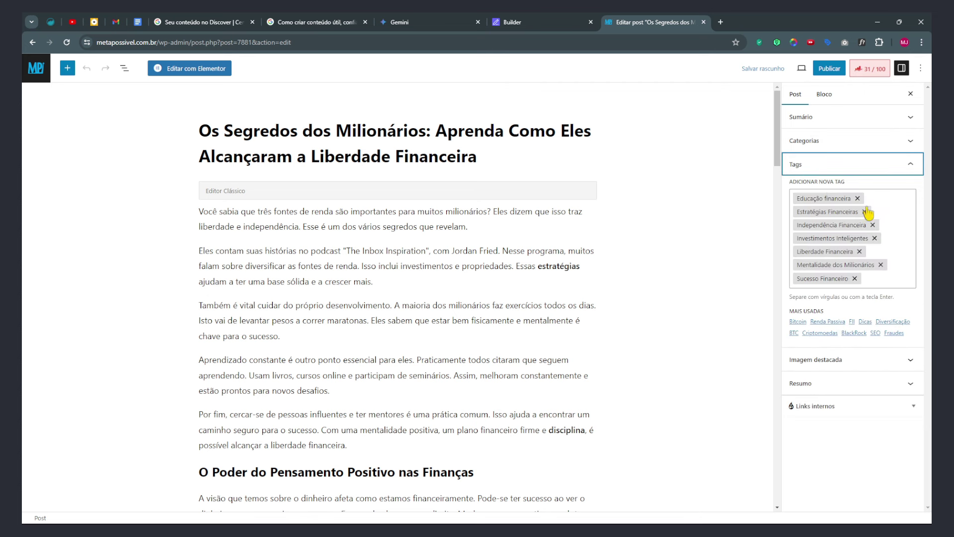
Step: Inspect the post's featured image details, copy its file URL and view the image full size in a separate browser page
{"action": "left_click", "coordinate": [815, 359]}
{"action": "left_click", "coordinate": [852, 397]}
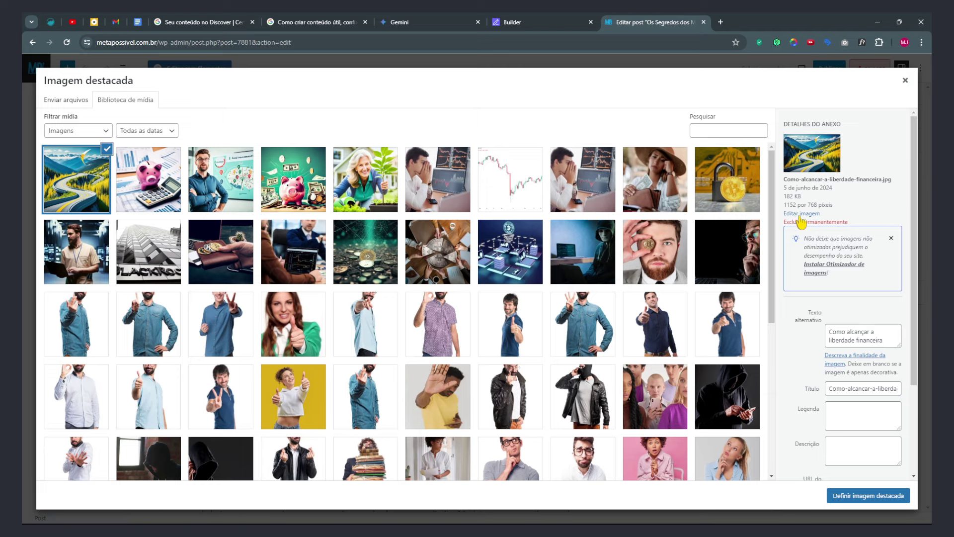
{"action": "scroll", "coordinate": [839, 397], "scroll_direction": "down", "scroll_amount": 3}
{"action": "left_click", "coordinate": [857, 443]}
{"action": "left_click", "coordinate": [720, 22]}
{"action": "type", "text": "https://metapossivel.com.br/wp-content/uploads/2024/06/Como-alcancar-a-liberdade-financeira.jpg"}
{"action": "key", "text": "Return"}
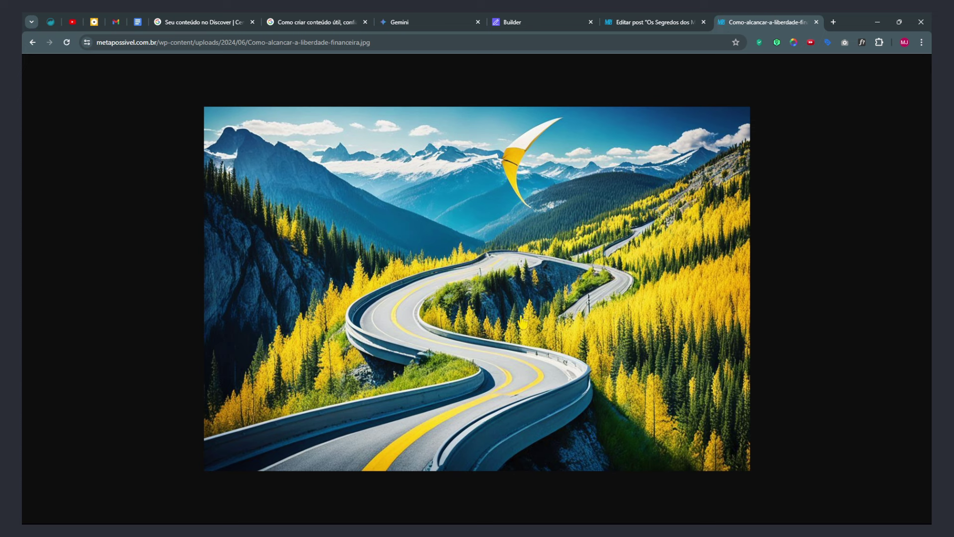
{"action": "left_click", "coordinate": [817, 22]}
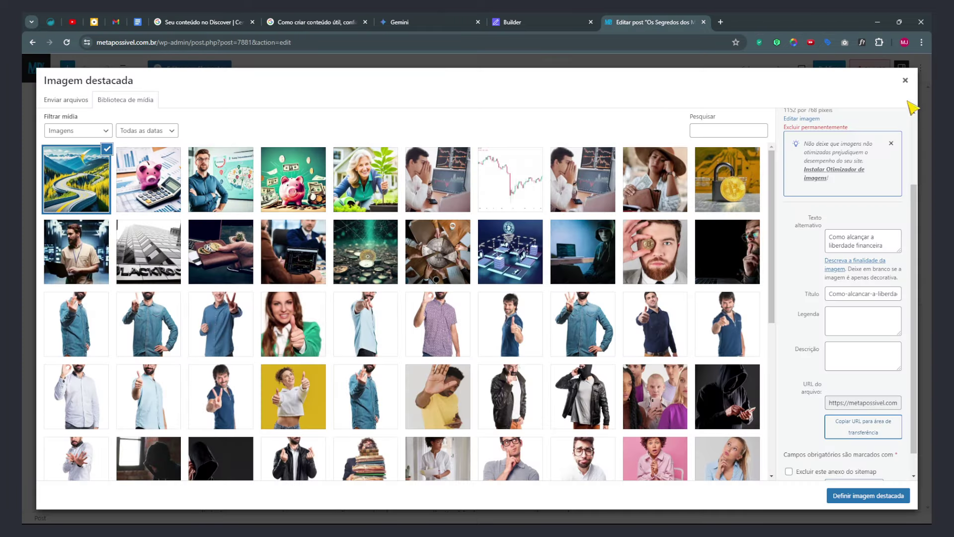
{"action": "left_click", "coordinate": [905, 81]}
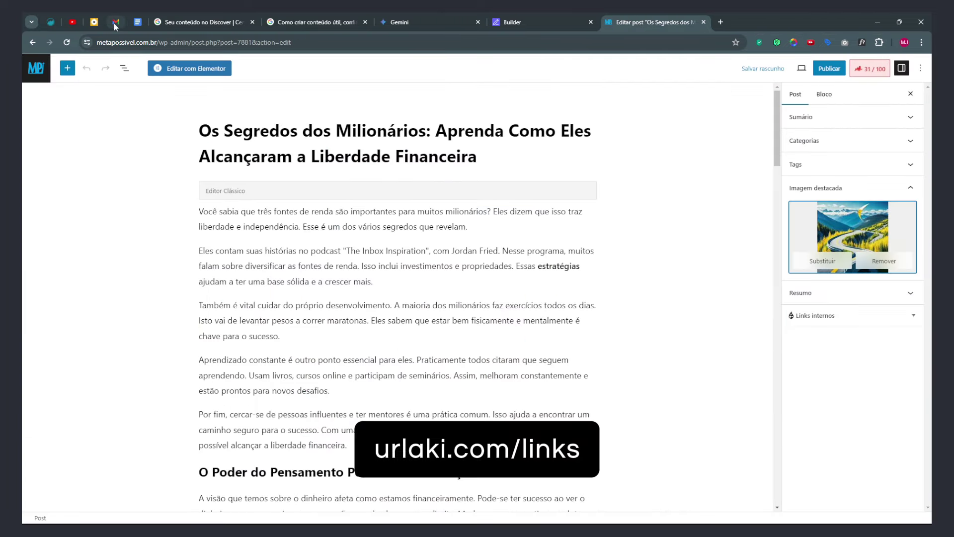
Step: Open Freepik from the Mídias category of the recommended tools page and search its photos for "planejamento financeiro"
{"action": "left_click", "coordinate": [94, 22]}
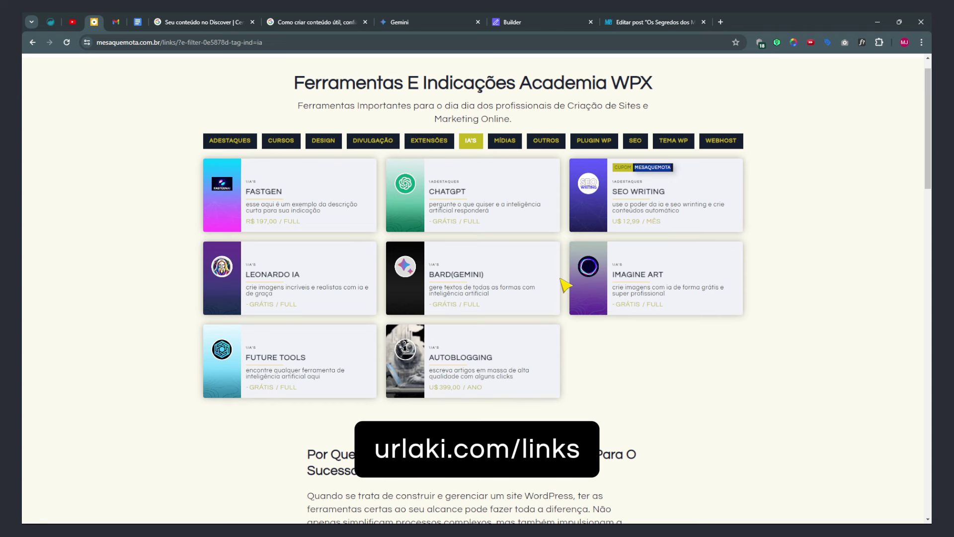
{"action": "left_click", "coordinate": [506, 143]}
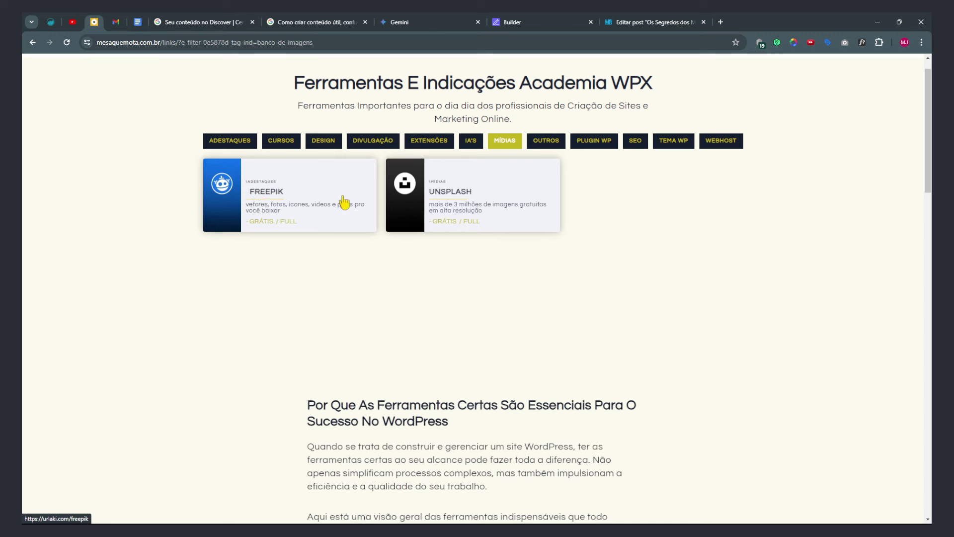
{"action": "left_click", "coordinate": [269, 196]}
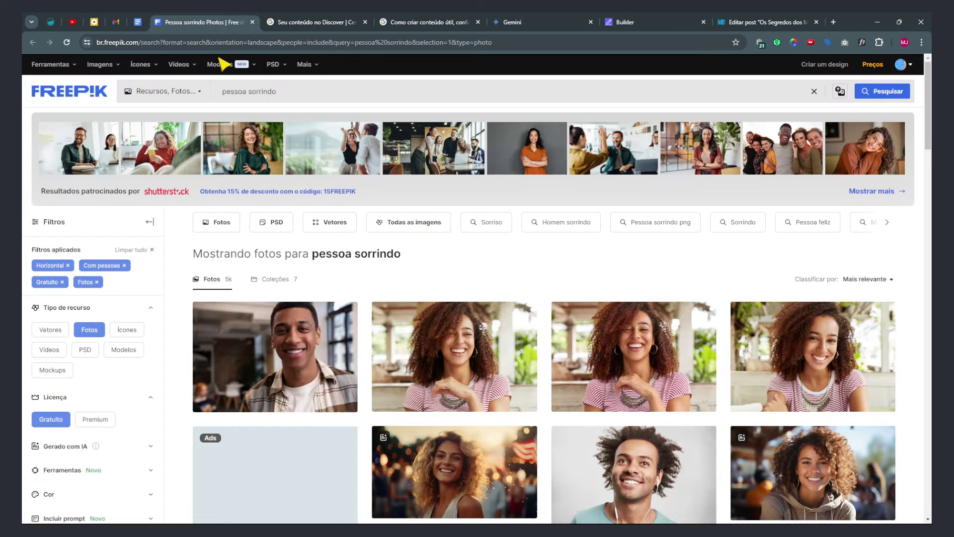
{"action": "triple_click", "coordinate": [217, 93]}
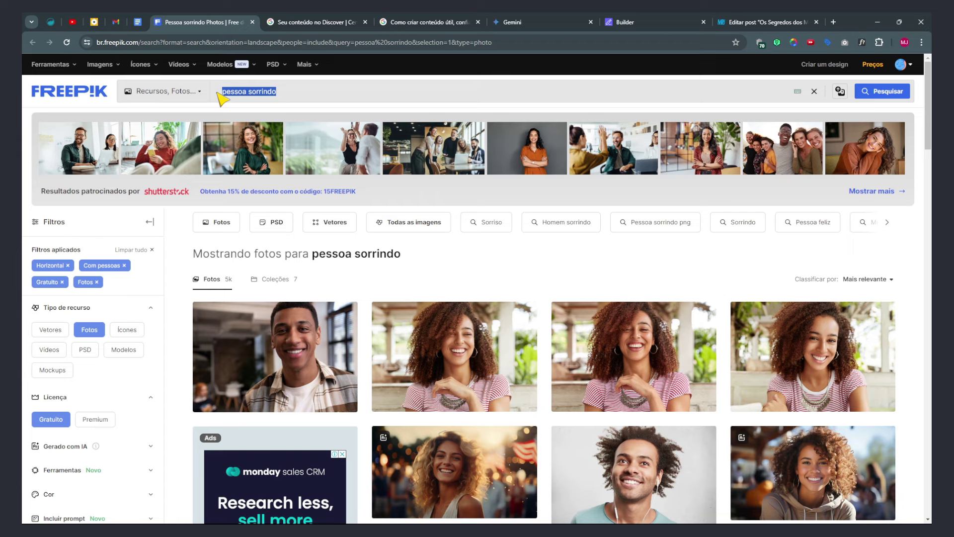
{"action": "type", "text": "planejamento financeiro"}
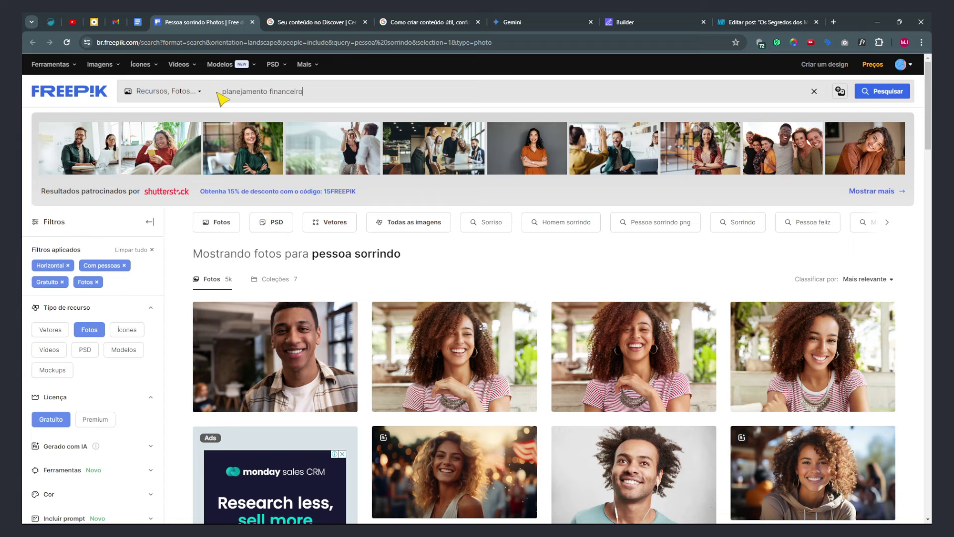
{"action": "key", "text": "Return"}
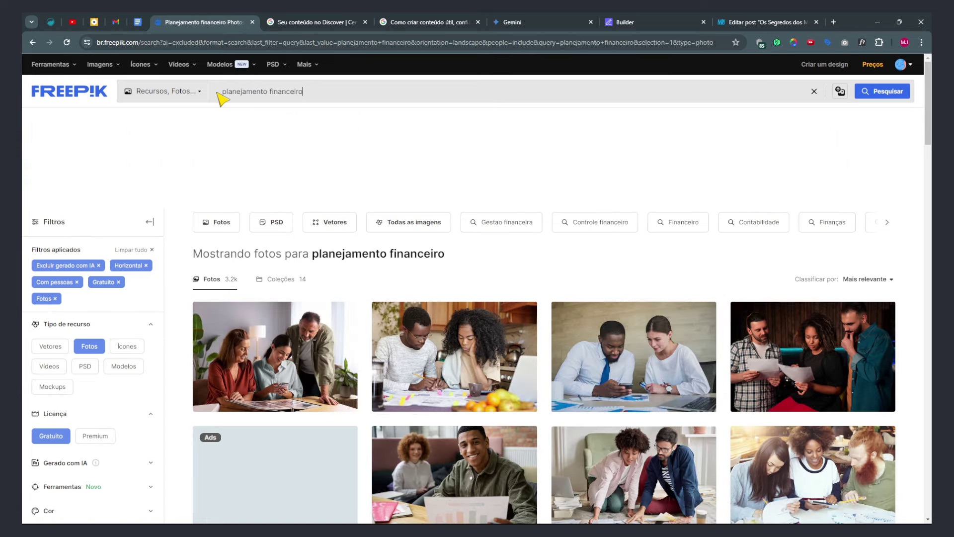
Step: Download the free photo of the couple studying papers beside a laptop in Médio size, 1500 × 1000 px
{"action": "scroll", "coordinate": [416, 171], "scroll_direction": "down", "scroll_amount": 5}
{"action": "left_click", "coordinate": [283, 309]}
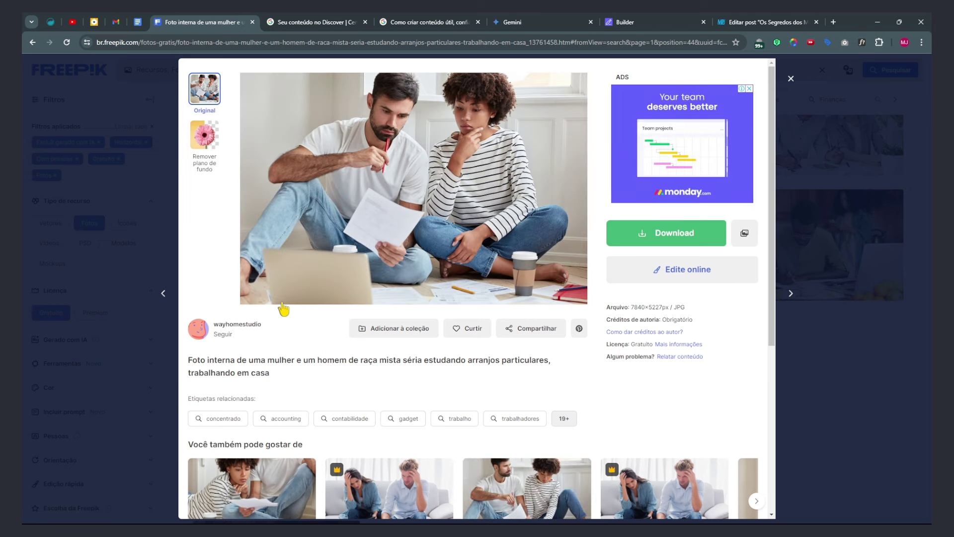
{"action": "left_click", "coordinate": [701, 244]}
{"action": "left_click", "coordinate": [742, 344]}
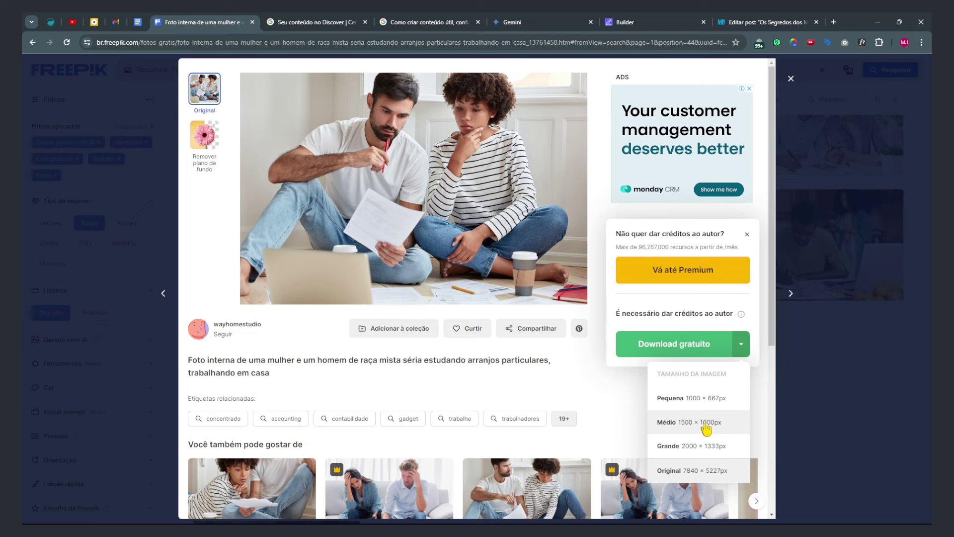
{"action": "left_click", "coordinate": [704, 422]}
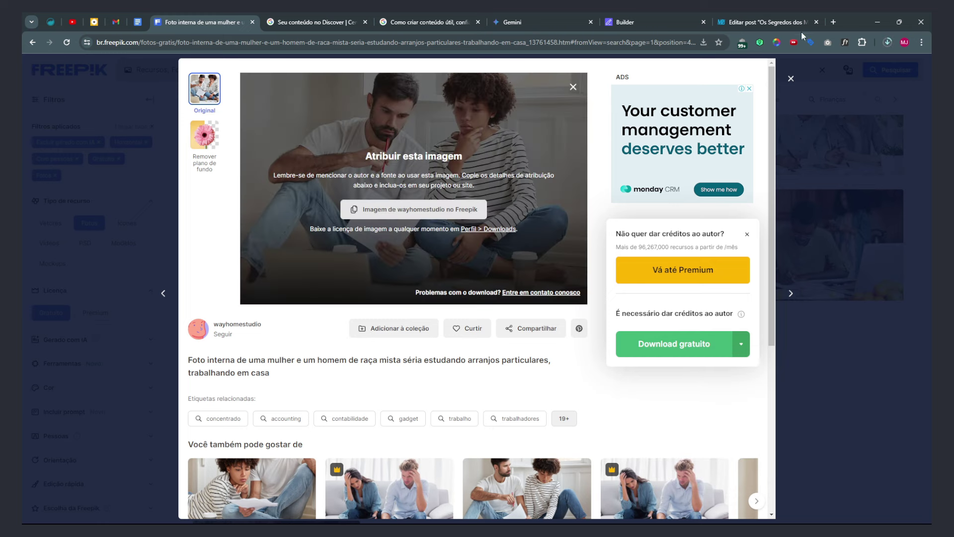
Step: Open TinyPNG from the Design category of the recommended tools page
{"action": "left_click", "coordinate": [94, 22]}
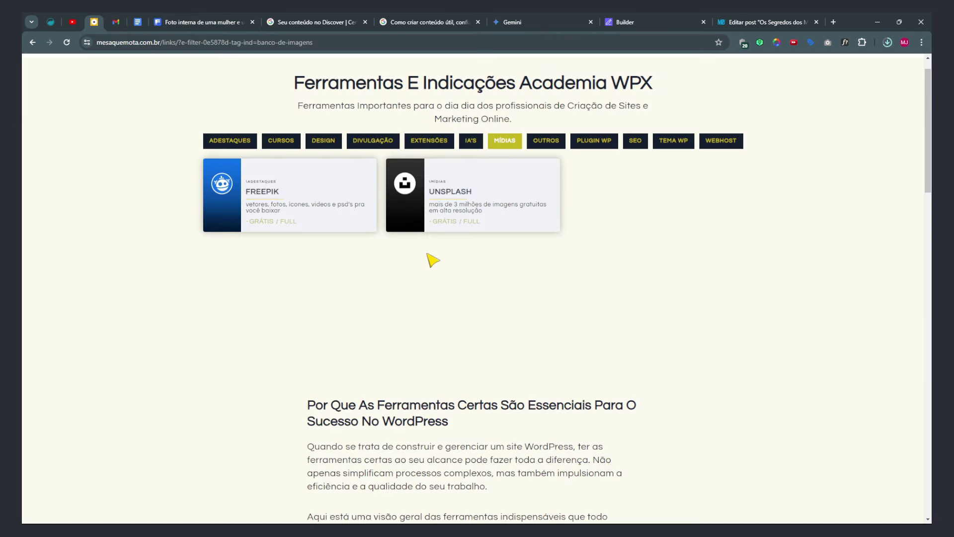
{"action": "left_click", "coordinate": [331, 141]}
{"action": "left_click", "coordinate": [290, 195]}
Step: Compress 44844.jpg from the Downloads folder with TinyPNG and download the optimized JPEG
{"action": "left_click", "coordinate": [887, 43]}
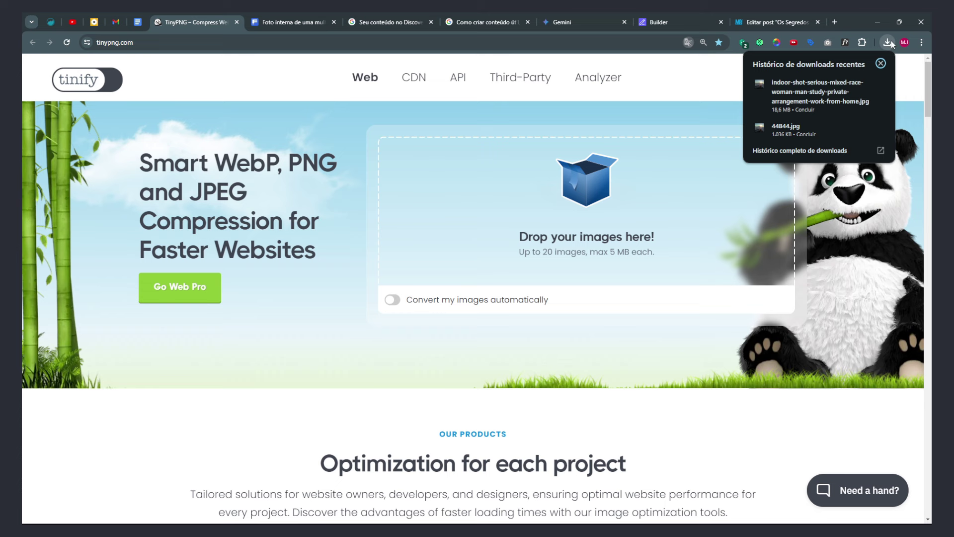
{"action": "left_click", "coordinate": [862, 84]}
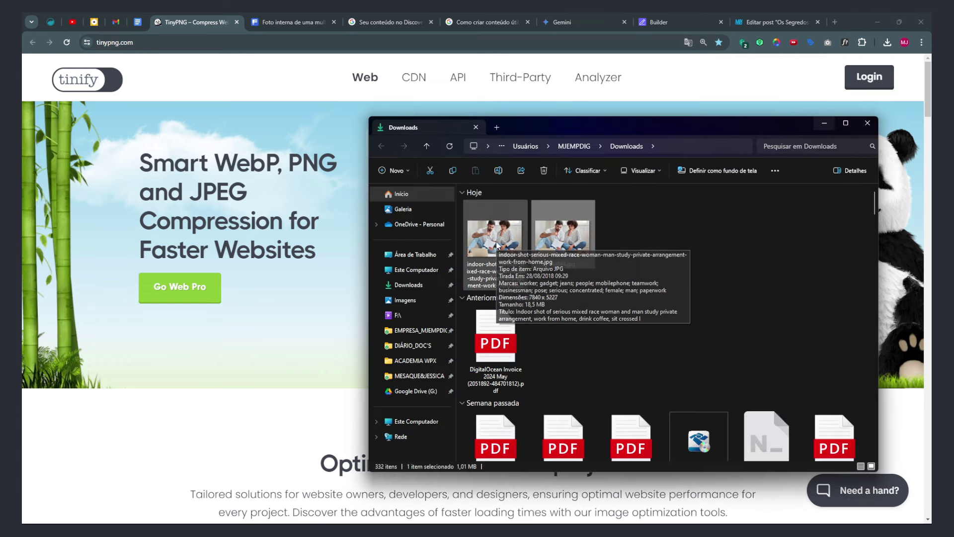
{"action": "left_click_drag", "start_coordinate": [569, 133], "coordinate": [801, 270]}
{"action": "left_click_drag", "start_coordinate": [790, 385], "coordinate": [596, 250]}
{"action": "key", "text": "alt+Tab"}
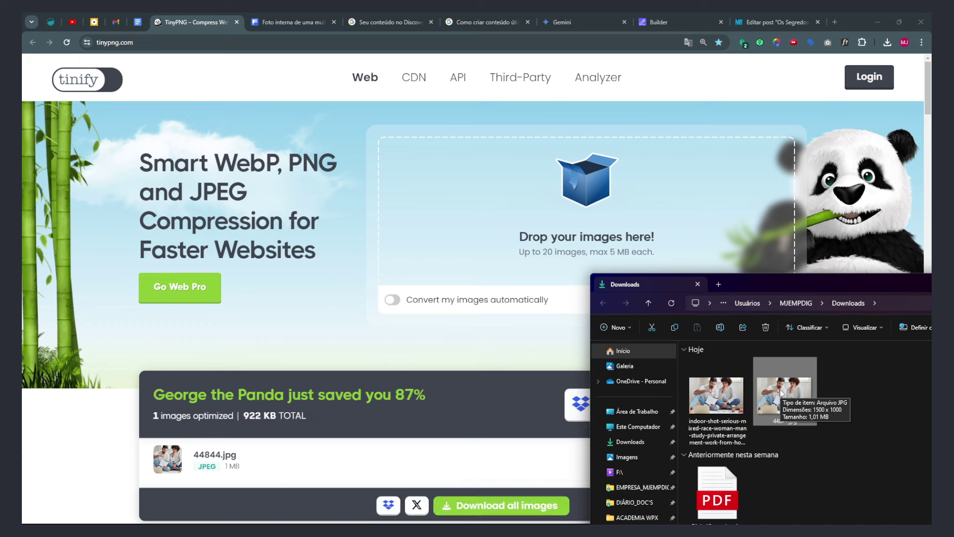
{"action": "left_click", "coordinate": [89, 441]}
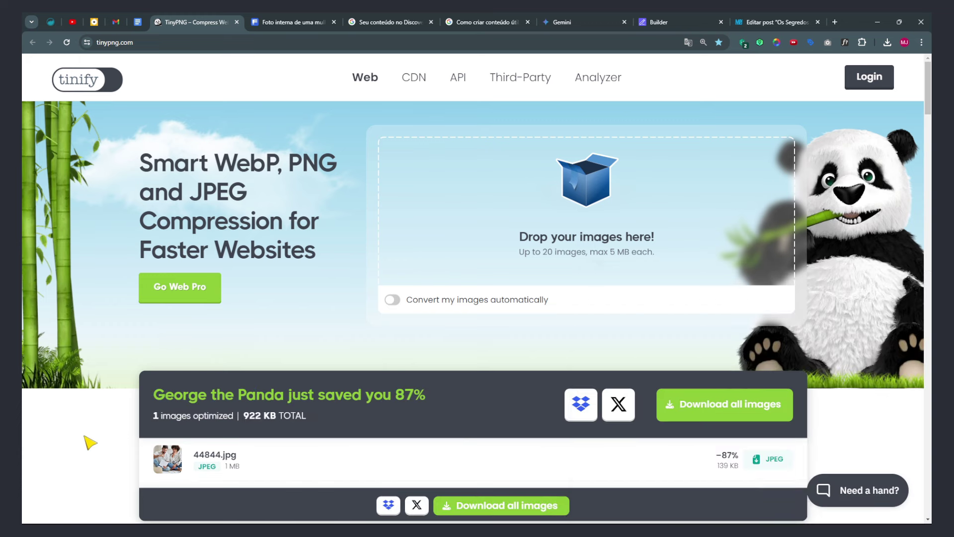
{"action": "scroll", "coordinate": [209, 388], "scroll_direction": "down", "scroll_amount": 3}
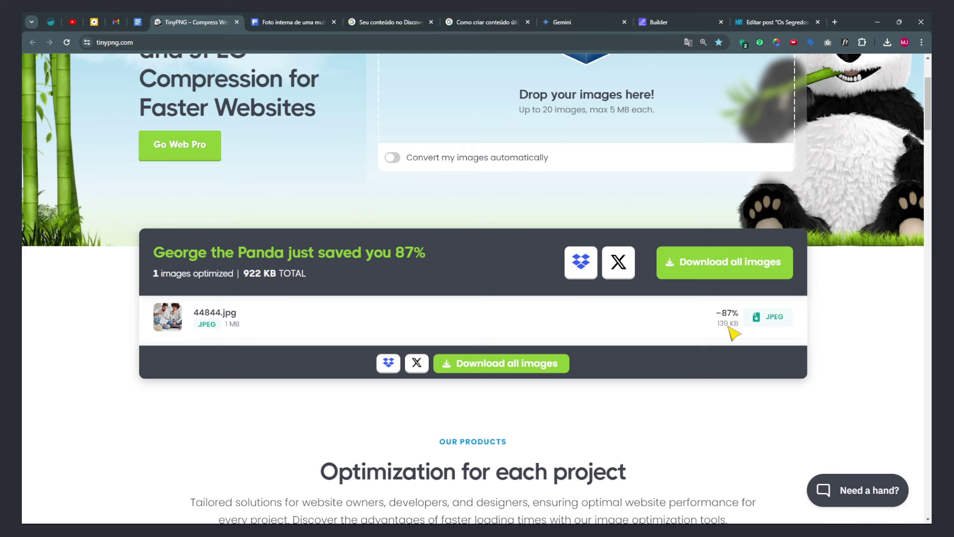
{"action": "left_click", "coordinate": [772, 318]}
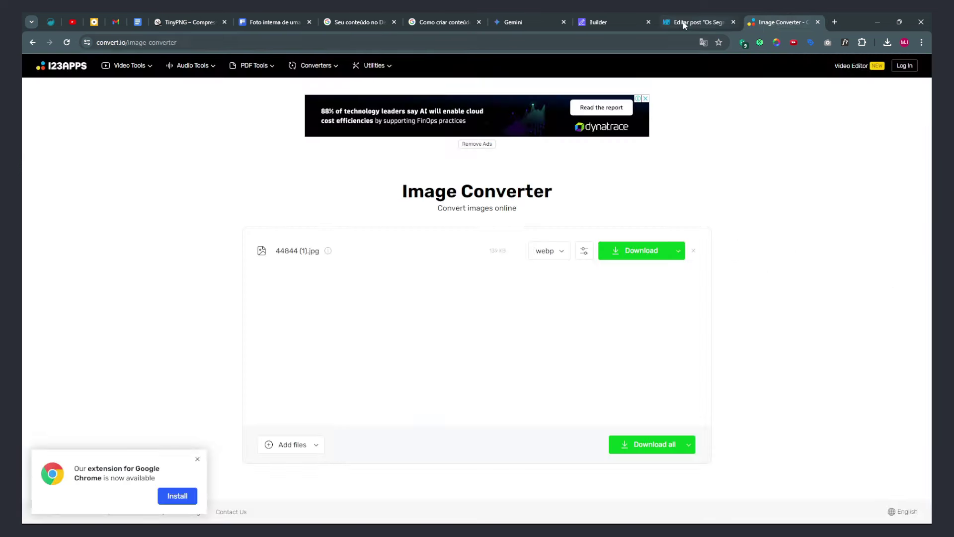
Step: Open the media library to replace the post's featured image and bring up the converted WebP file in the Downloads folder
{"action": "left_click", "coordinate": [684, 24]}
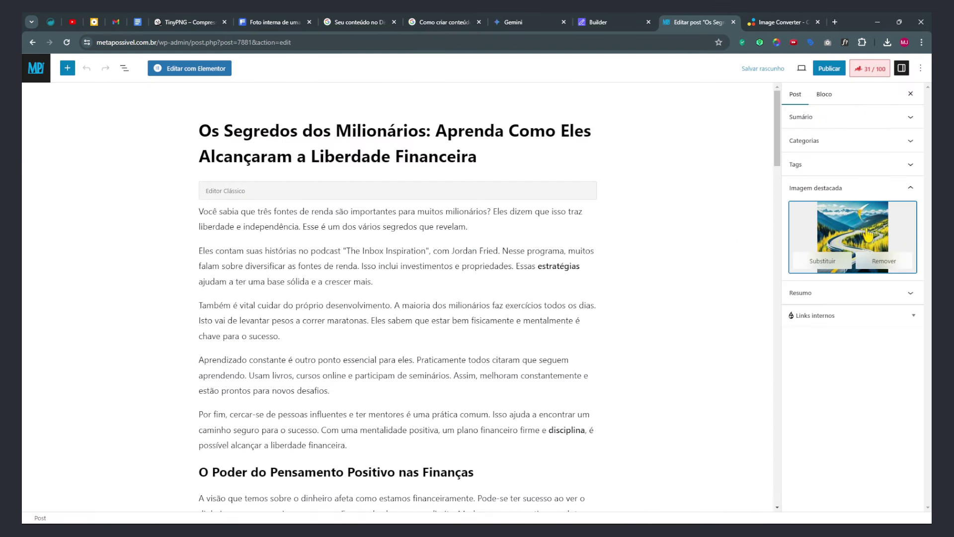
{"action": "left_click", "coordinate": [835, 263]}
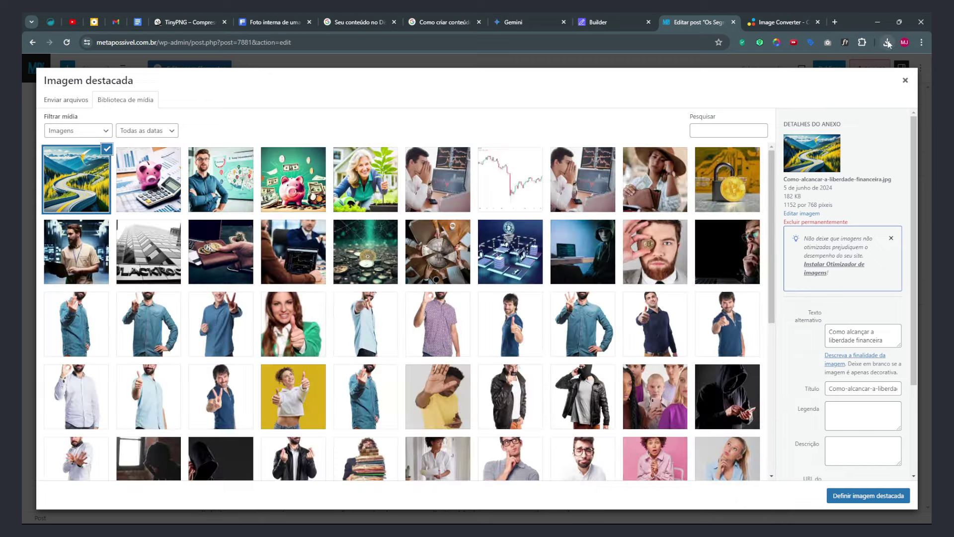
{"action": "left_click", "coordinate": [888, 43]}
{"action": "left_click", "coordinate": [862, 84]}
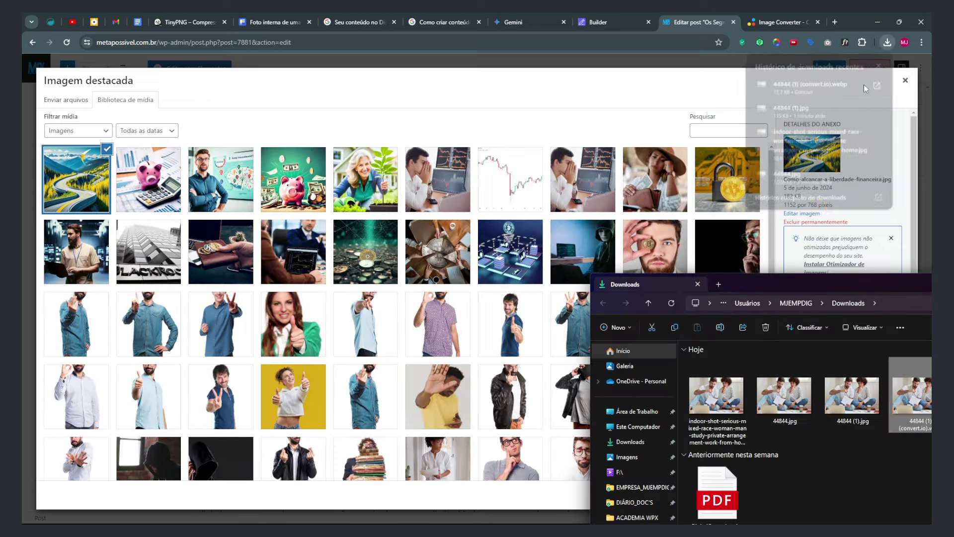
{"action": "left_click_drag", "start_coordinate": [810, 284], "coordinate": [527, 268]}
Step: Rename the WebP file as Planejar-a-aposentadoria-com-antecedencia and set it as the featured image, with "Planejar a aposentadoria com antecedência" as alternative text and description
{"action": "key", "text": "F2"}
{"action": "type", "text": "Planejar-a-aposentadoria-com-antecedencia"}
{"action": "key", "text": "Return"}
{"action": "left_click_drag", "start_coordinate": [635, 378], "coordinate": [184, 261]}
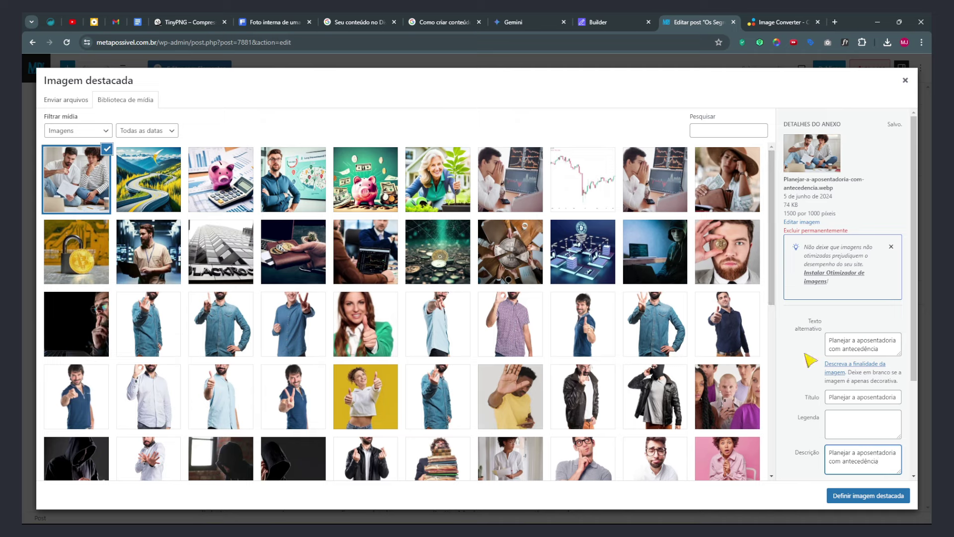
{"action": "left_click", "coordinate": [868, 495]}
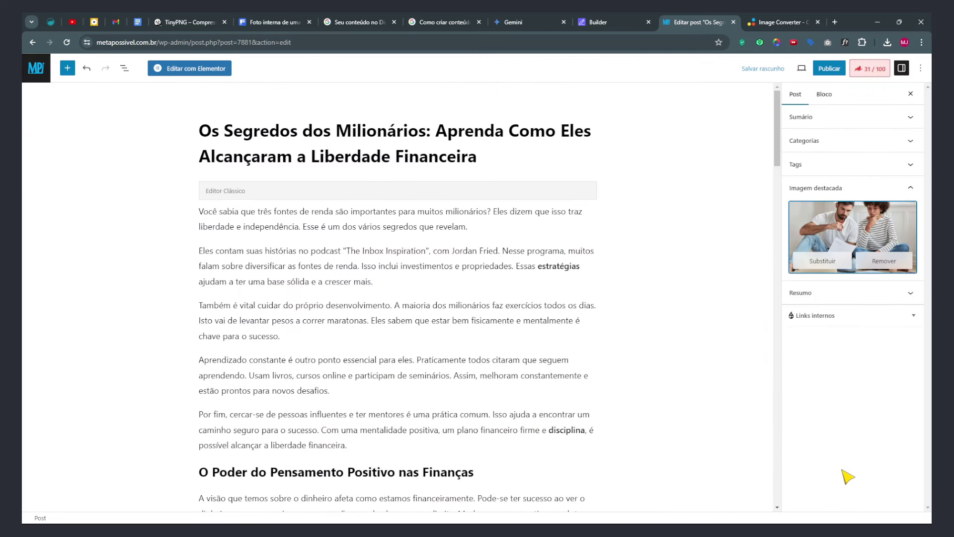
Step: Check the post's excerpt under Resumo
{"action": "left_click", "coordinate": [818, 297]}
{"action": "left_click_drag", "start_coordinate": [853, 349], "coordinate": [810, 333]}
{"action": "left_click", "coordinate": [832, 297]}
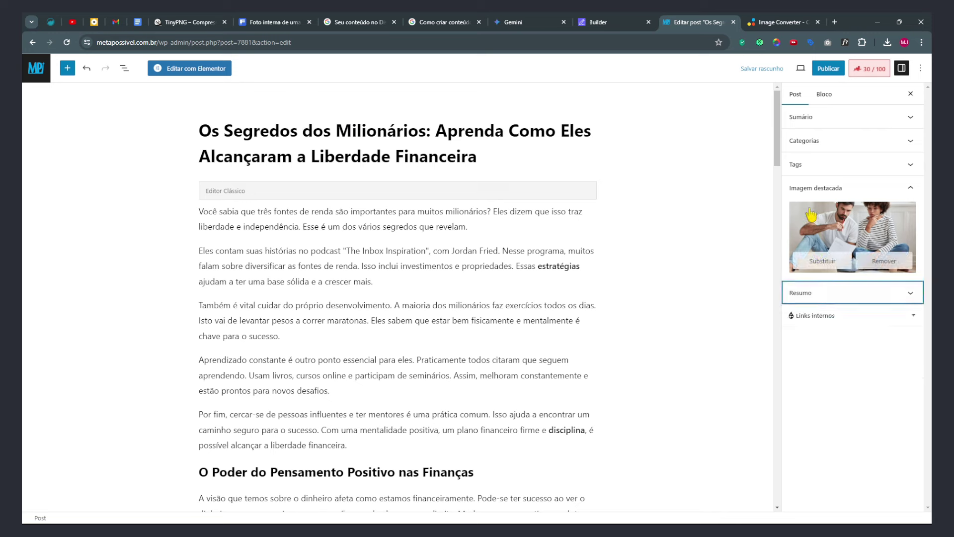
Step: Convert the post's classic editor content into blocks
{"action": "left_click", "coordinate": [845, 188]}
{"action": "left_click", "coordinate": [242, 193]}
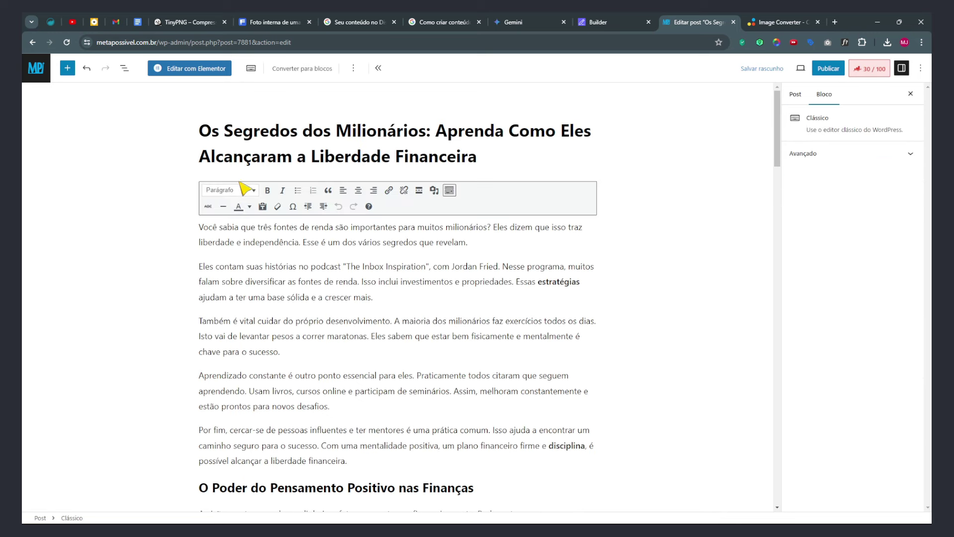
{"action": "left_click", "coordinate": [302, 68]}
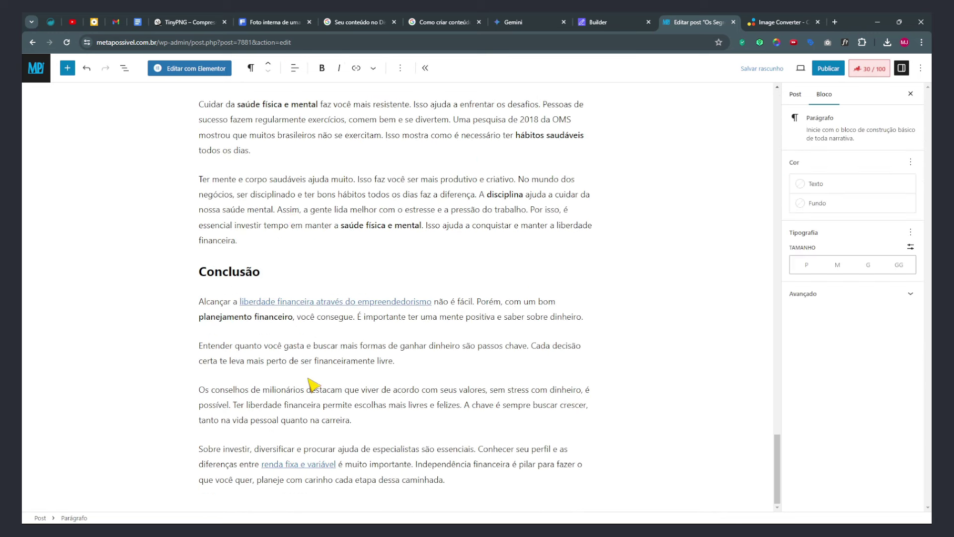
Step: Review the article from its title through the headings and lists to the video embed under "Importância da Educação Financeira"
{"action": "scroll", "coordinate": [318, 386], "scroll_direction": "up", "scroll_amount": 10}
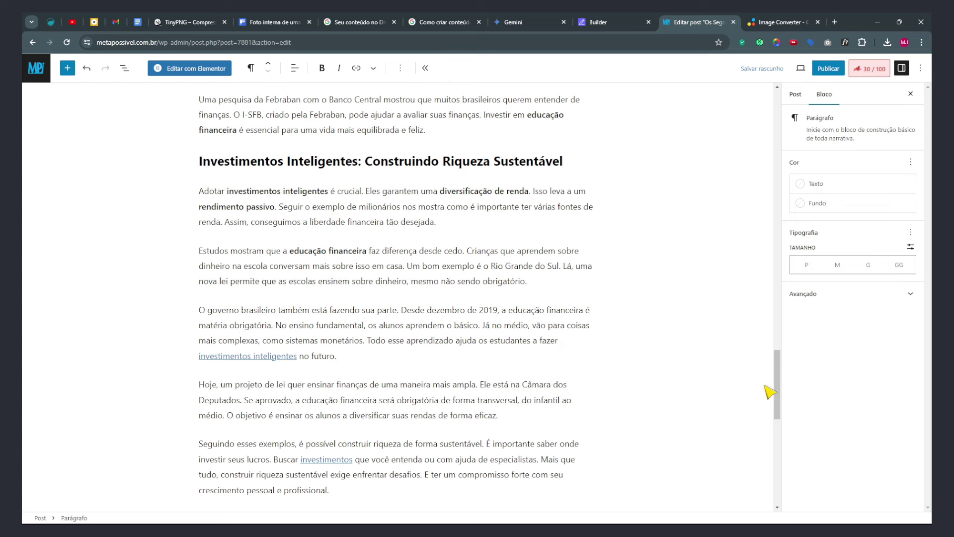
{"action": "left_click_drag", "start_coordinate": [777, 385], "coordinate": [804, 130]}
{"action": "left_click_drag", "start_coordinate": [332, 132], "coordinate": [333, 154]}
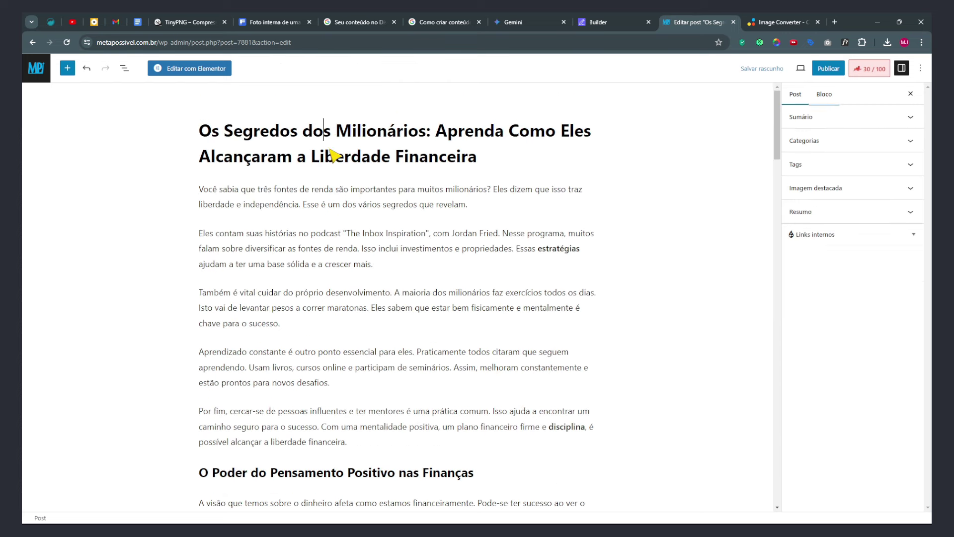
{"action": "scroll", "coordinate": [780, 153], "scroll_direction": "down", "scroll_amount": 1}
{"action": "scroll", "coordinate": [736, 174], "scroll_direction": "down", "scroll_amount": 3}
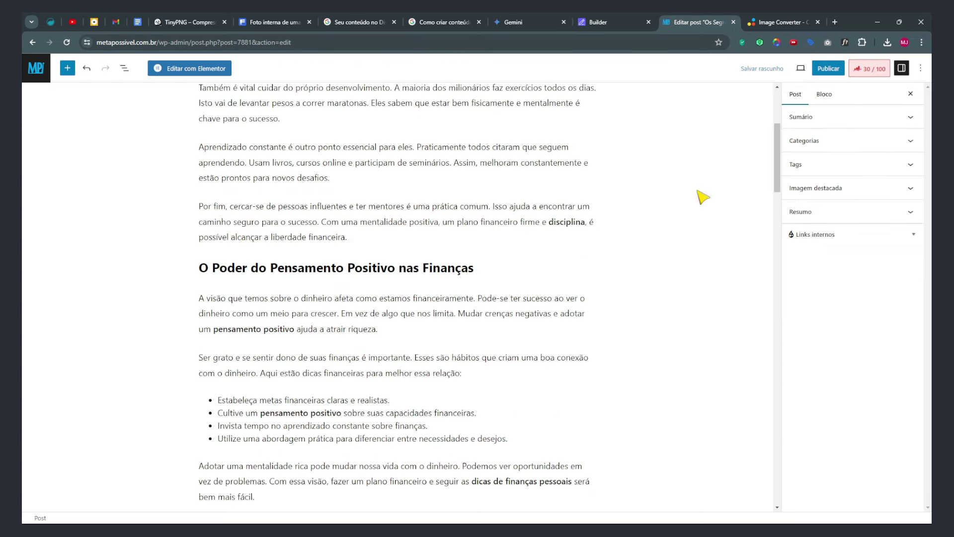
{"action": "left_click_drag", "start_coordinate": [243, 268], "coordinate": [434, 270]}
{"action": "scroll", "coordinate": [450, 313], "scroll_direction": "down", "scroll_amount": 15}
{"action": "left_click_drag", "start_coordinate": [219, 146], "coordinate": [331, 226]}
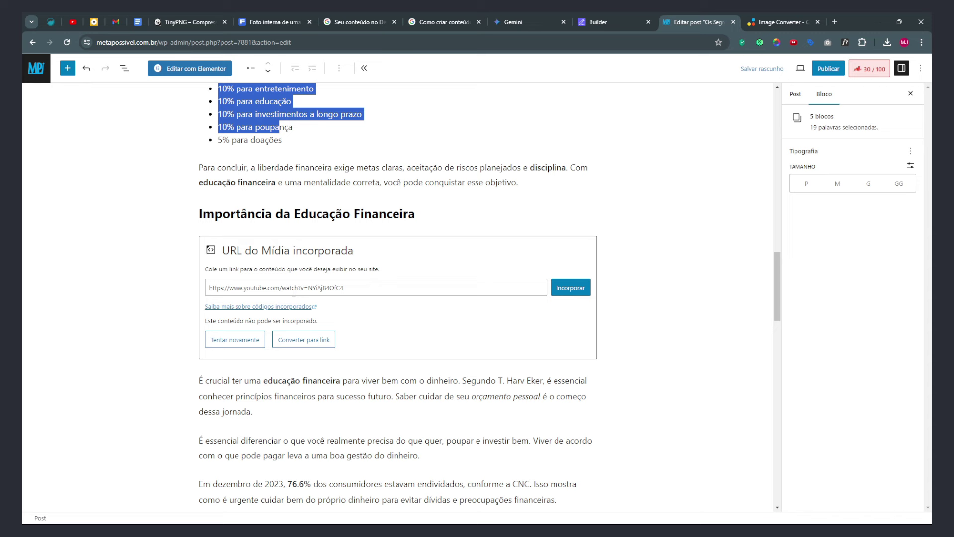
{"action": "left_click", "coordinate": [331, 226]}
{"action": "scroll", "coordinate": [367, 405], "scroll_direction": "down", "scroll_amount": 3}
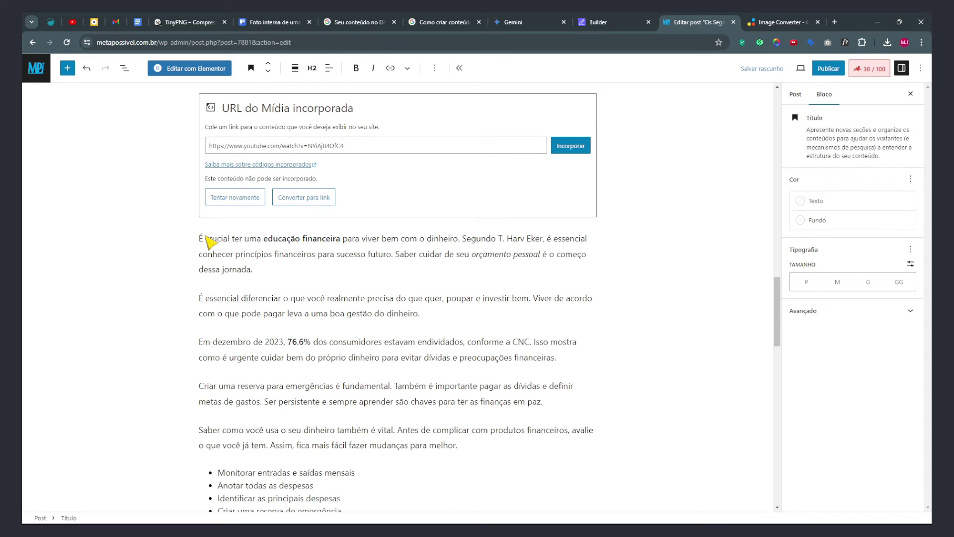
{"action": "scroll", "coordinate": [323, 255], "scroll_direction": "down", "scroll_amount": 3}
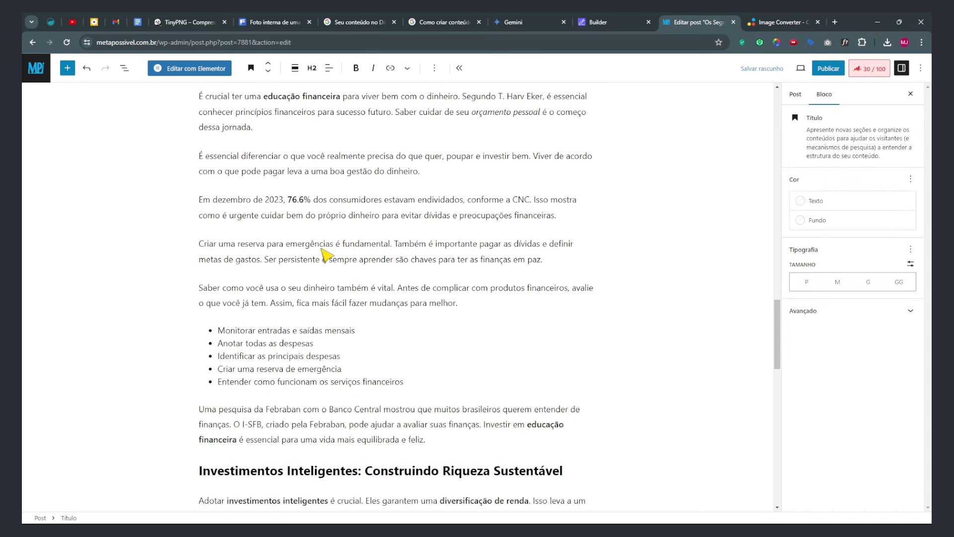
Step: Examine the Conclusão section and the links placed in it and in the "Investimentos Inteligentes" section
{"action": "scroll", "coordinate": [323, 255], "scroll_direction": "up", "scroll_amount": 7}
{"action": "left_click", "coordinate": [194, 318]}
{"action": "scroll", "coordinate": [423, 318], "scroll_direction": "down", "scroll_amount": 15}
{"action": "left_click_drag", "start_coordinate": [260, 271], "coordinate": [187, 277]}
{"action": "left_click", "coordinate": [457, 195]}
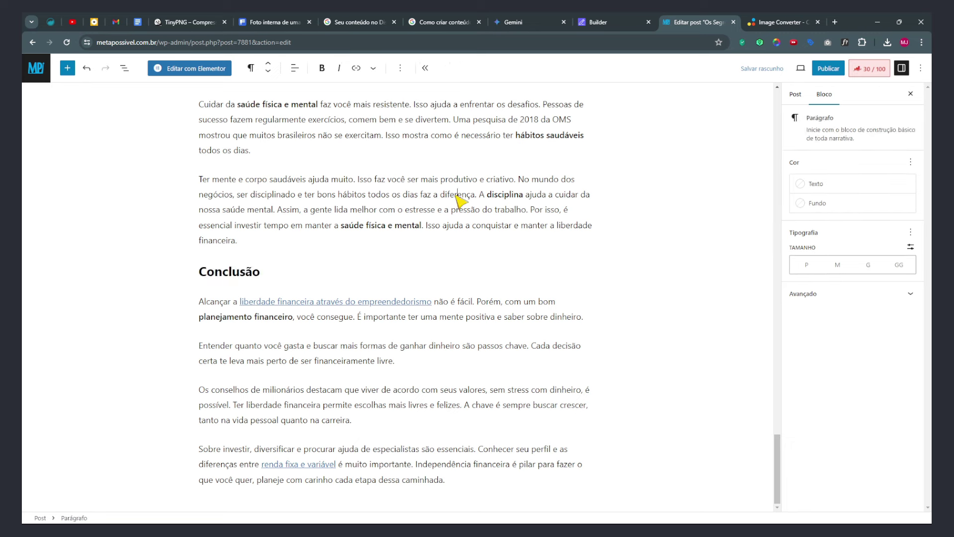
{"action": "left_click", "coordinate": [303, 470]}
{"action": "scroll", "coordinate": [426, 366], "scroll_direction": "up", "scroll_amount": 5}
{"action": "scroll", "coordinate": [427, 370], "scroll_direction": "down", "scroll_amount": 3}
{"action": "left_click", "coordinate": [334, 398]}
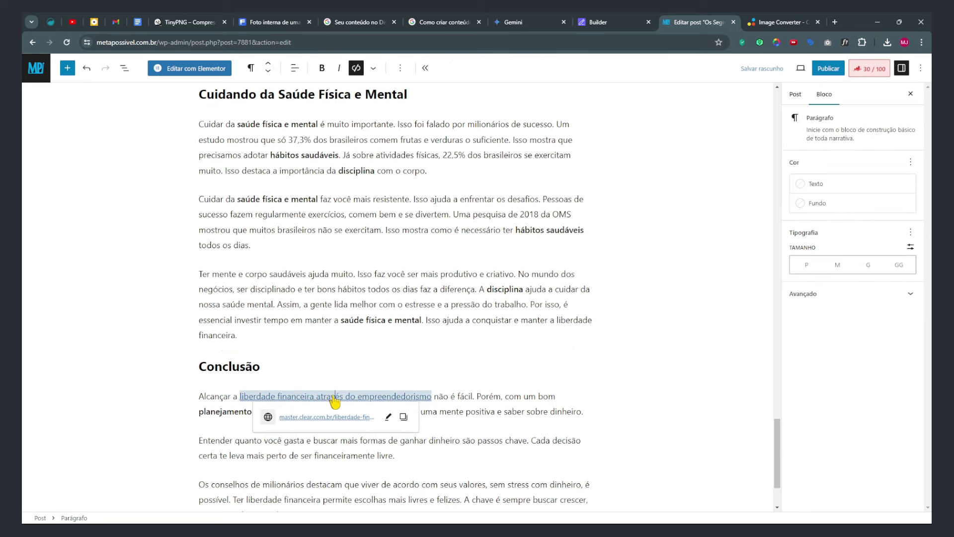
{"action": "scroll", "coordinate": [491, 300], "scroll_direction": "up", "scroll_amount": 4}
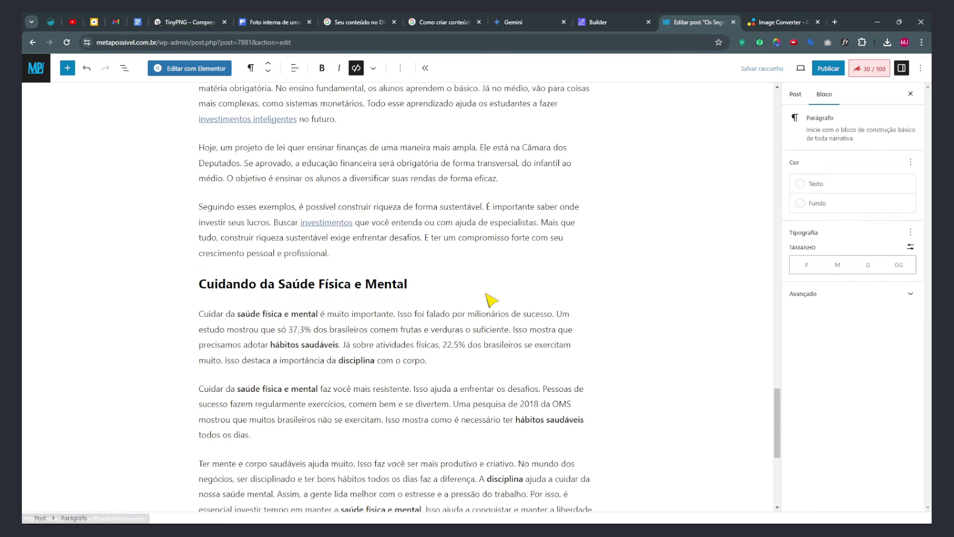
{"action": "left_click", "coordinate": [339, 224]}
{"action": "scroll", "coordinate": [497, 314], "scroll_direction": "up", "scroll_amount": 10}
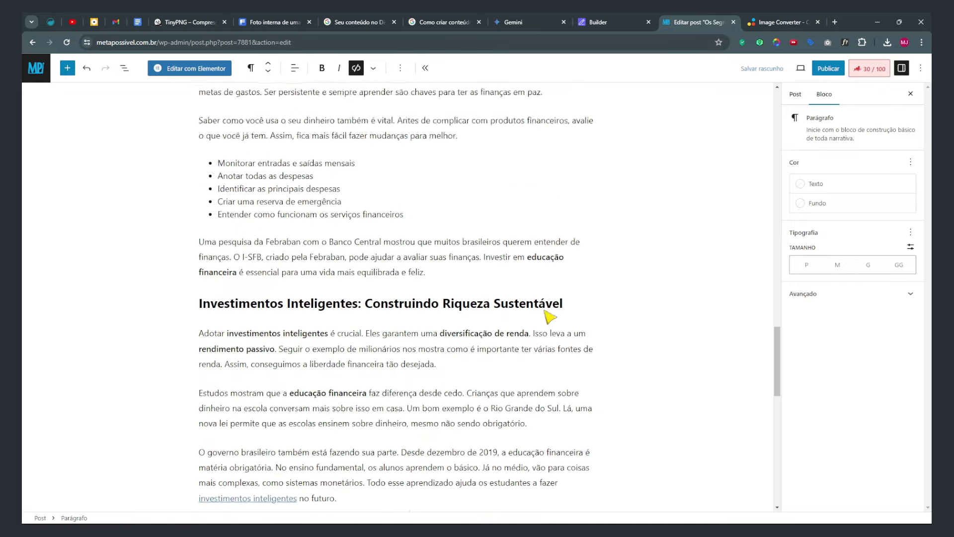
Step: Read back up through the article to its opening paragraph and return to the post settings
{"action": "left_click", "coordinate": [549, 315]}
{"action": "scroll", "coordinate": [551, 303], "scroll_direction": "up", "scroll_amount": 6}
{"action": "scroll", "coordinate": [554, 292], "scroll_direction": "up", "scroll_amount": 15}
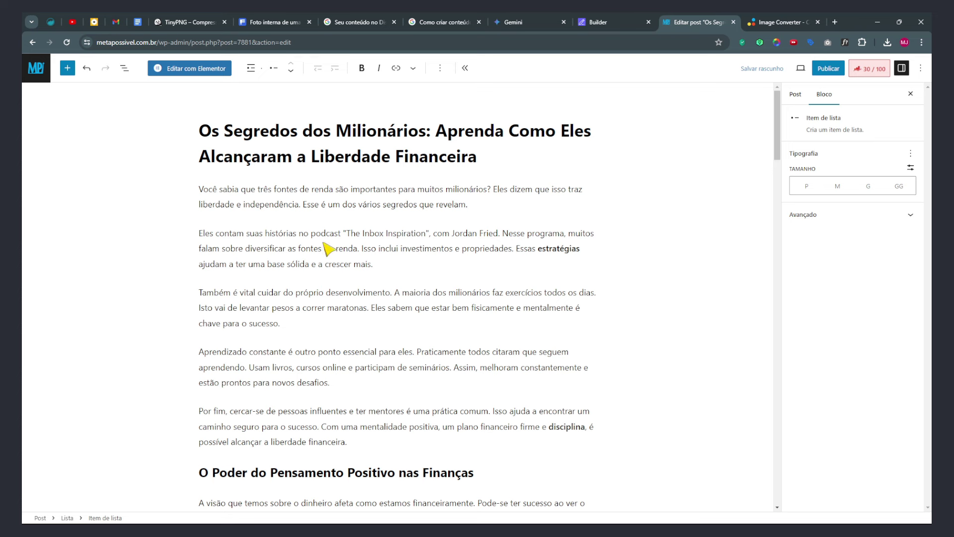
{"action": "scroll", "coordinate": [441, 319], "scroll_direction": "down", "scroll_amount": 3}
{"action": "scroll", "coordinate": [440, 318], "scroll_direction": "up", "scroll_amount": 3}
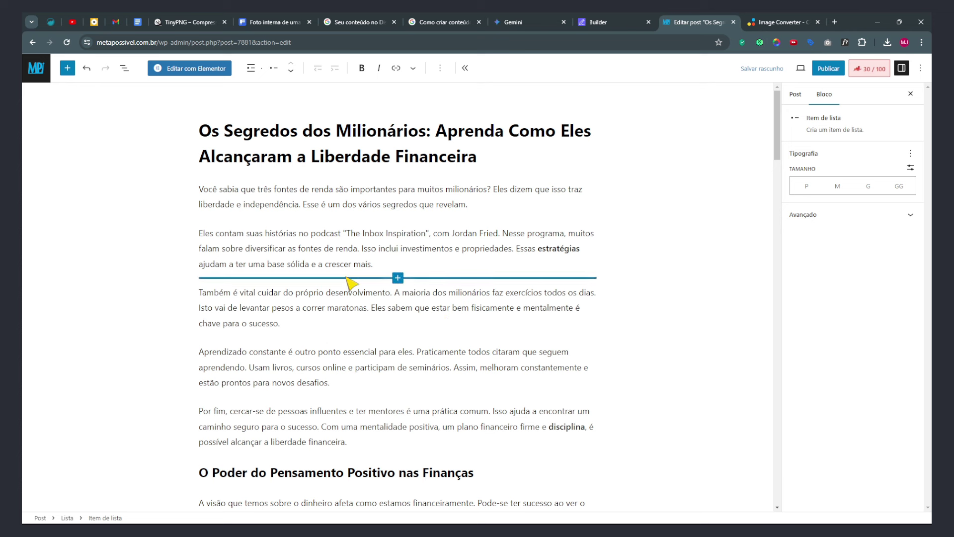
{"action": "left_click", "coordinate": [356, 318]}
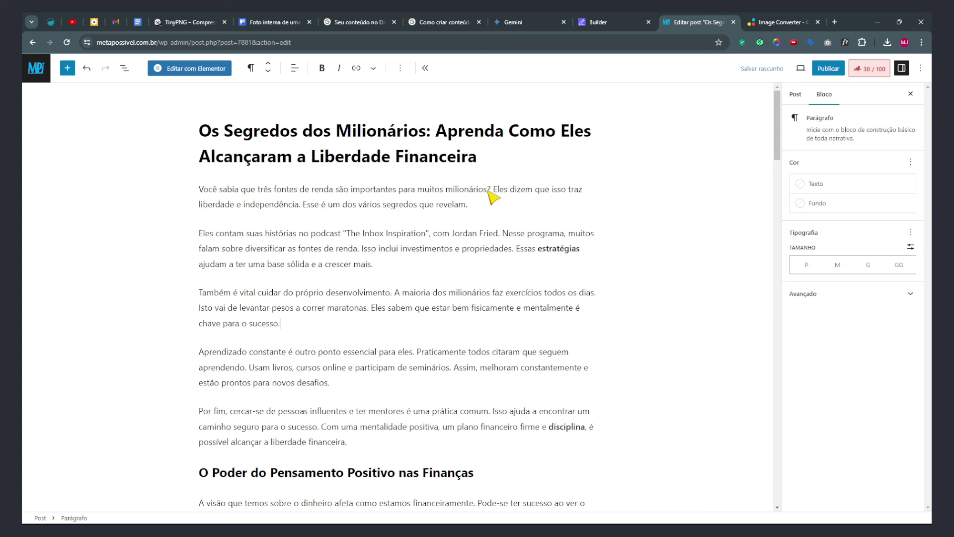
{"action": "left_click_drag", "start_coordinate": [493, 189], "coordinate": [174, 191]}
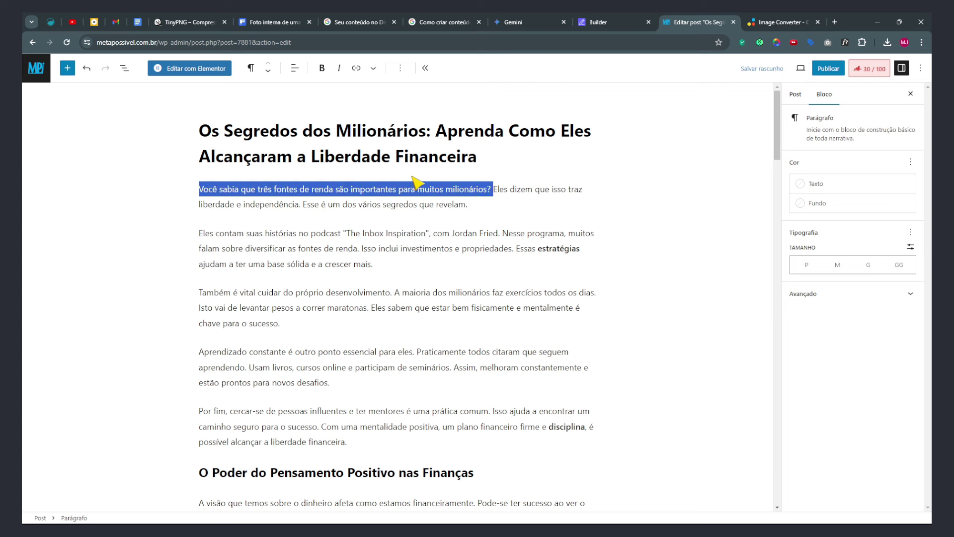
{"action": "left_click", "coordinate": [415, 213]}
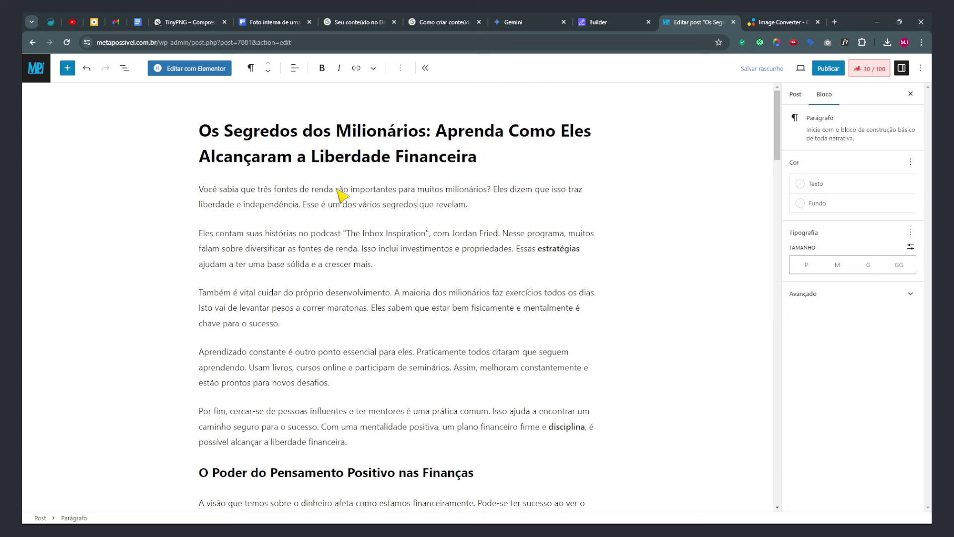
{"action": "left_click_drag", "start_coordinate": [496, 203], "coordinate": [213, 190]}
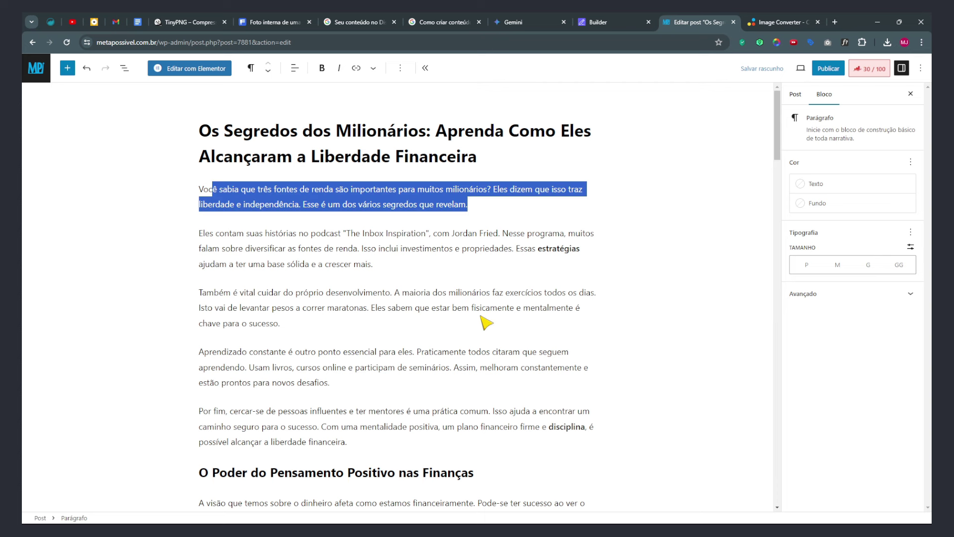
{"action": "left_click", "coordinate": [801, 99]}
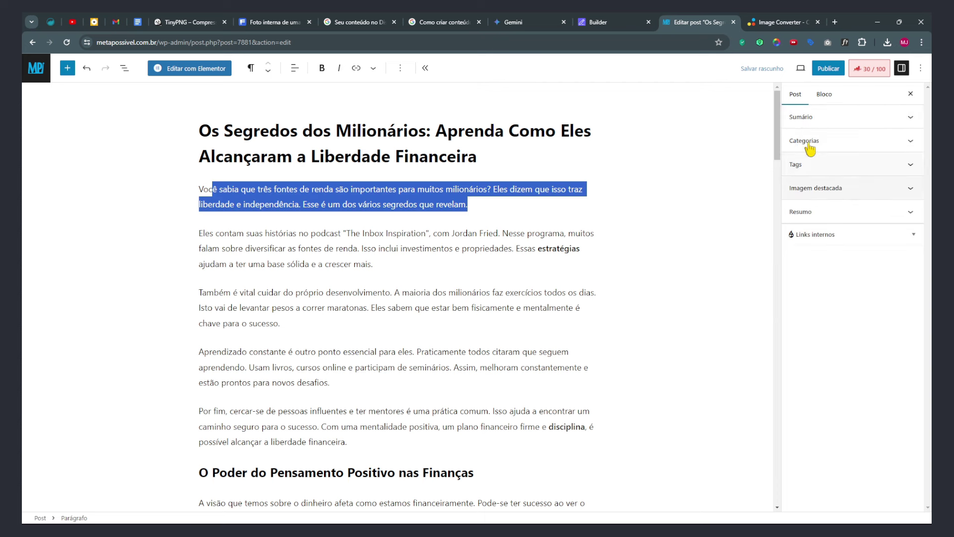